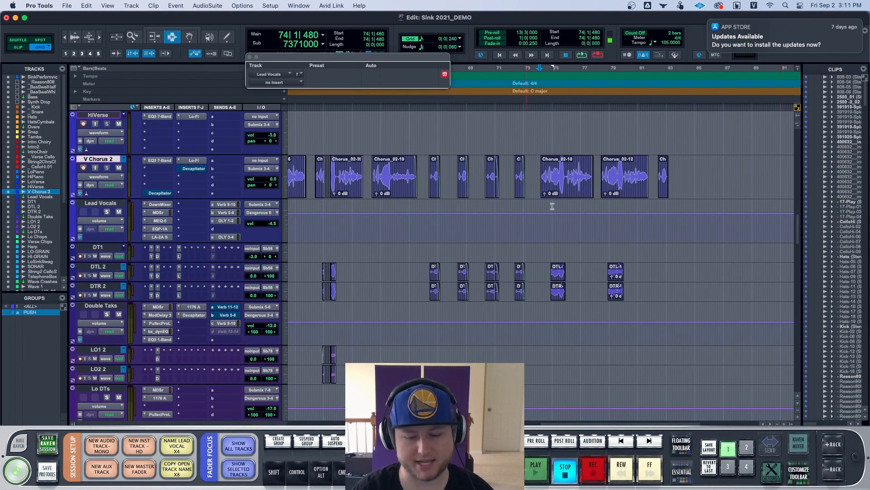
# - Play the full mix from bar 73|4, just before the Chorus_02-10 clip
pyautogui.click(534, 181)
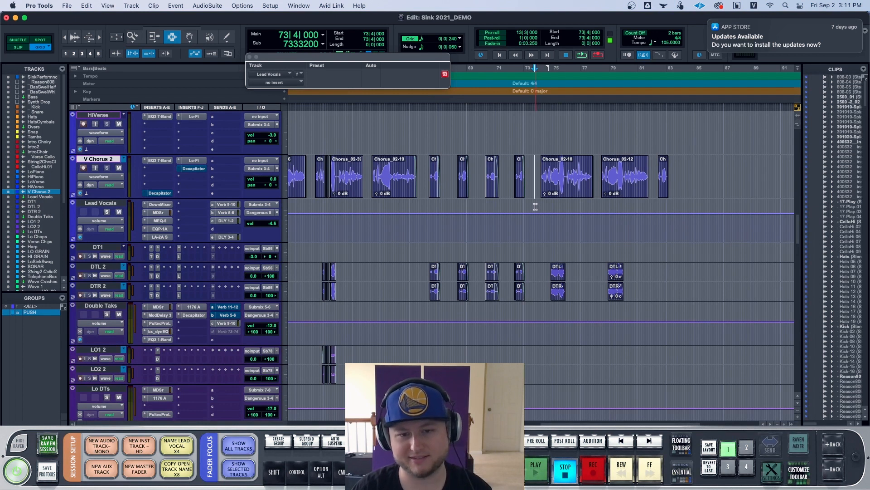
pyautogui.press('space')
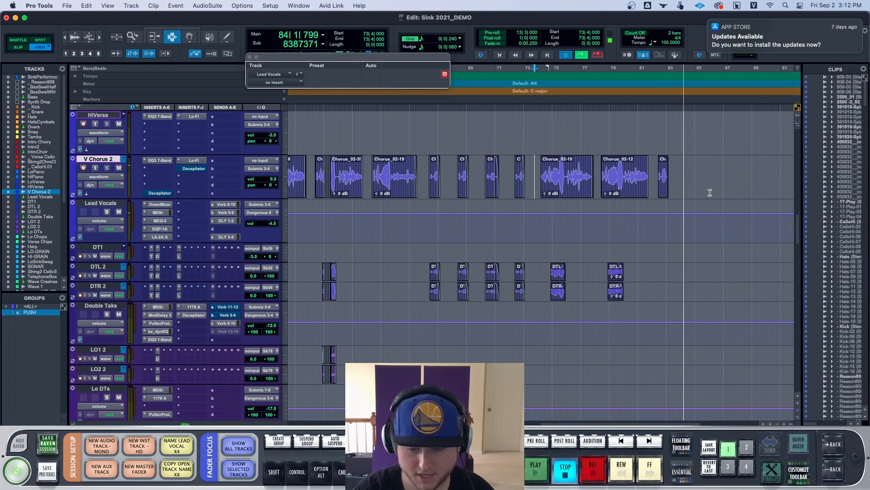
pyautogui.press('space')
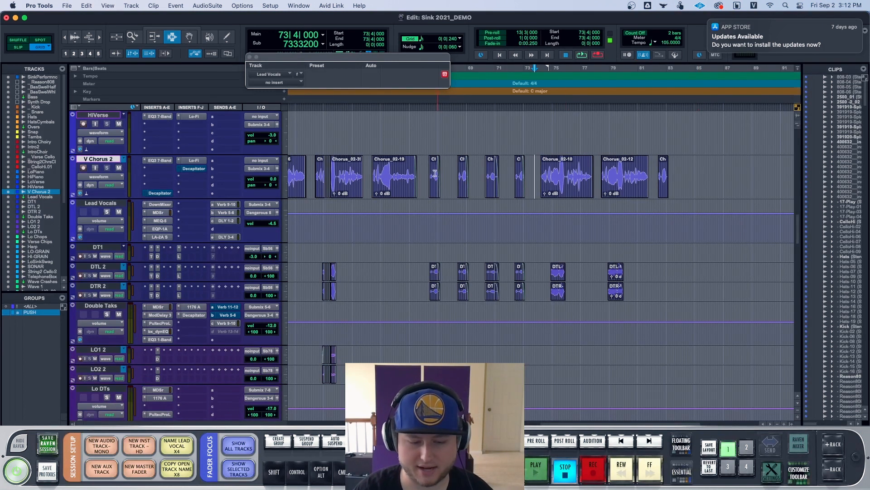
# - Solo the Lead Vocals track and play it from the start of the Chorus_02-10 clip
pyautogui.click(107, 213)
pyautogui.click(538, 184)
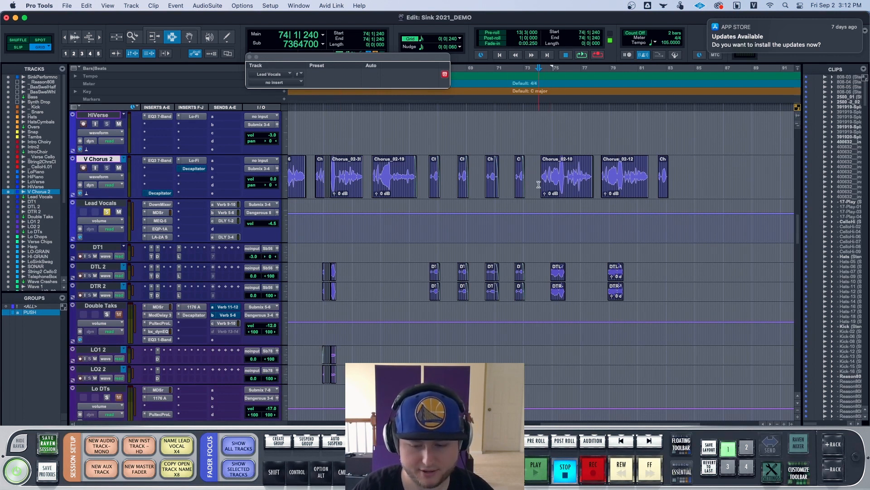
pyautogui.click(541, 186)
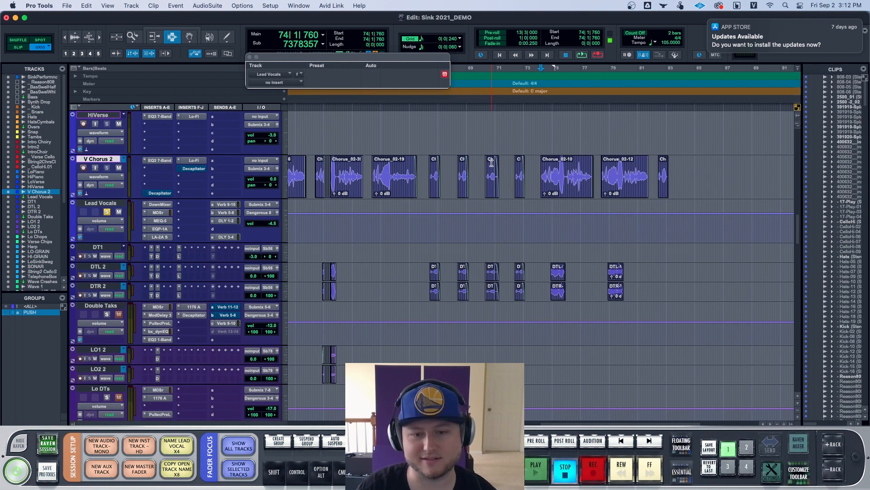
pyautogui.press('space')
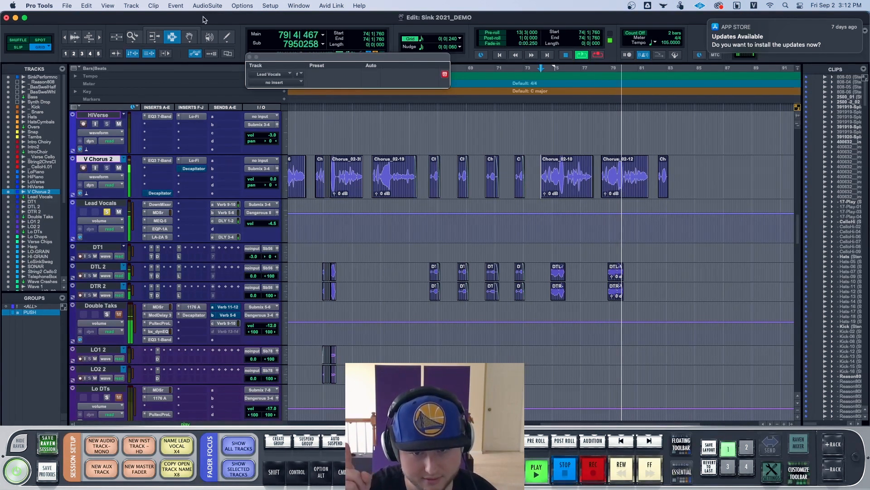
pyautogui.press('space')
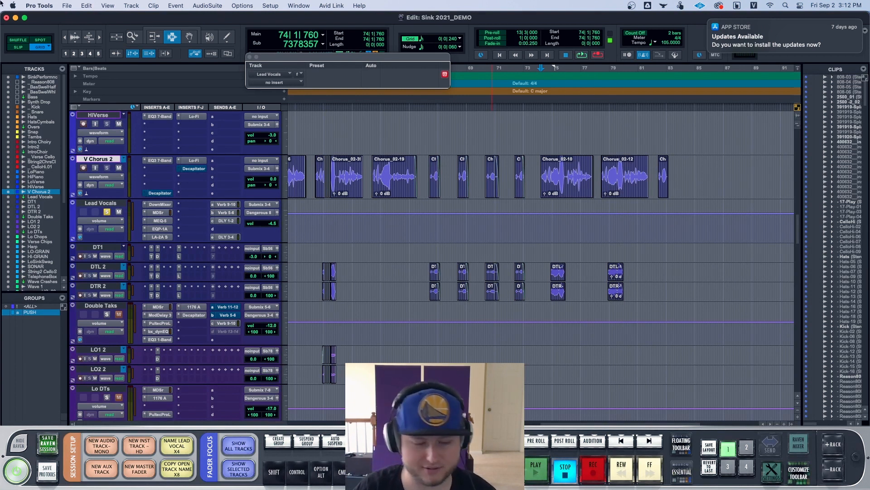
# - Insert the EQ3 7-Band plug-in in the first free slot of inserts F-J on the Lead Vocals track
pyautogui.click(201, 204)
pyautogui.moveTo(254, 204)
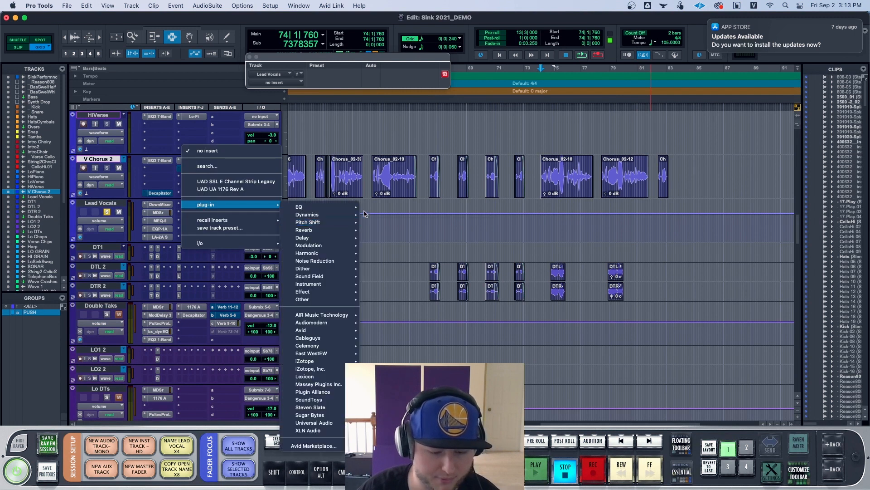
pyautogui.moveTo(353, 210)
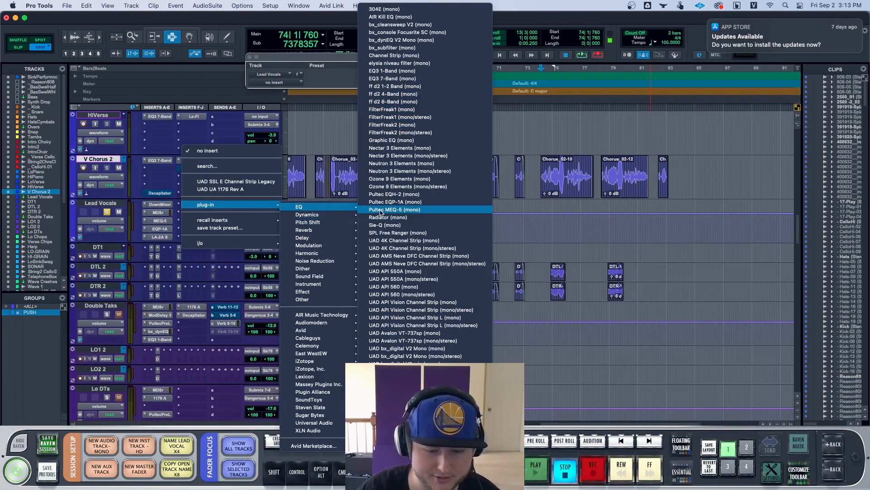
pyautogui.click(409, 81)
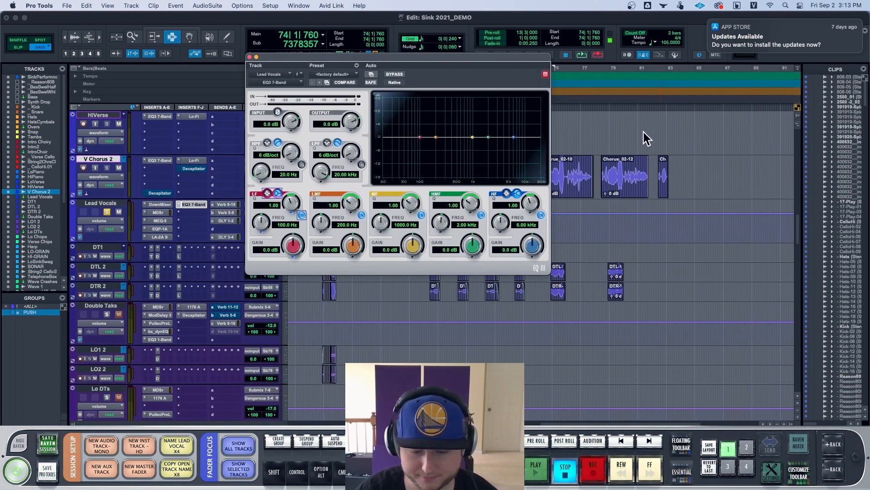
# - Boost the EQ's HMF band by 9 dB and set its Q to 4
pyautogui.click(457, 204)
pyautogui.write('3')
pyautogui.press('Return')
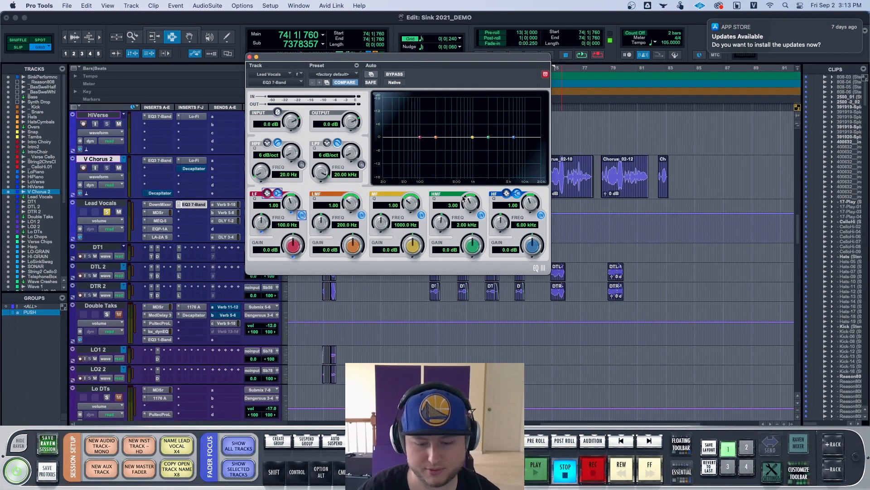
pyautogui.click(449, 249)
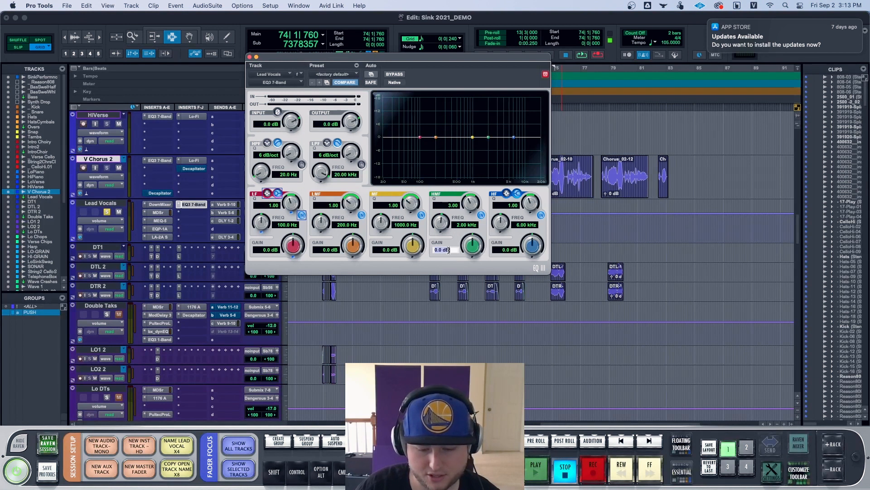
pyautogui.write('9')
pyautogui.press('Return')
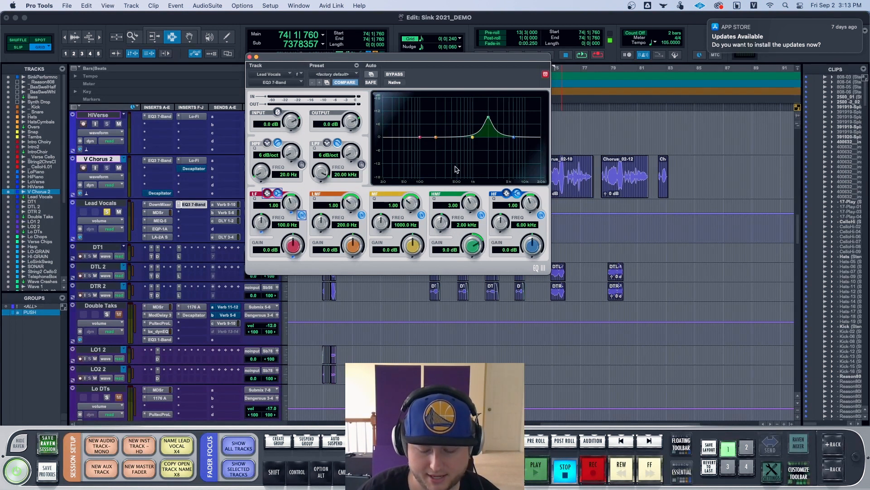
pyautogui.click(458, 206)
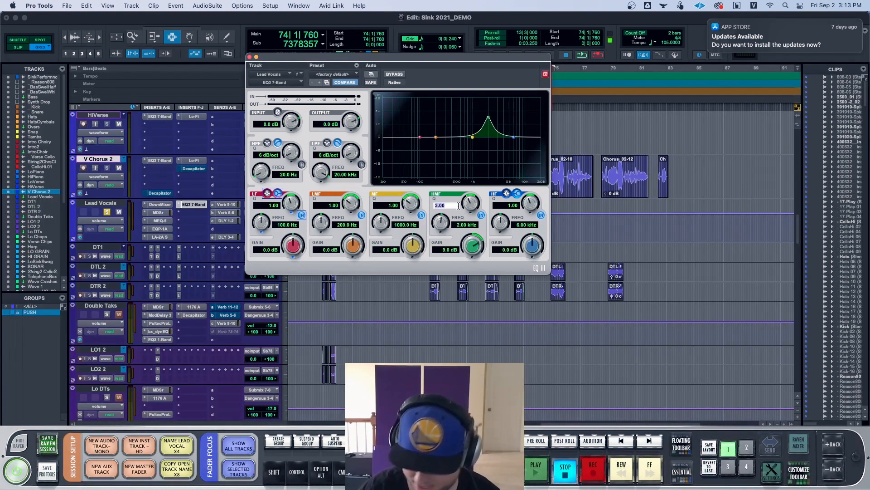
pyautogui.write('4')
pyautogui.press('Return')
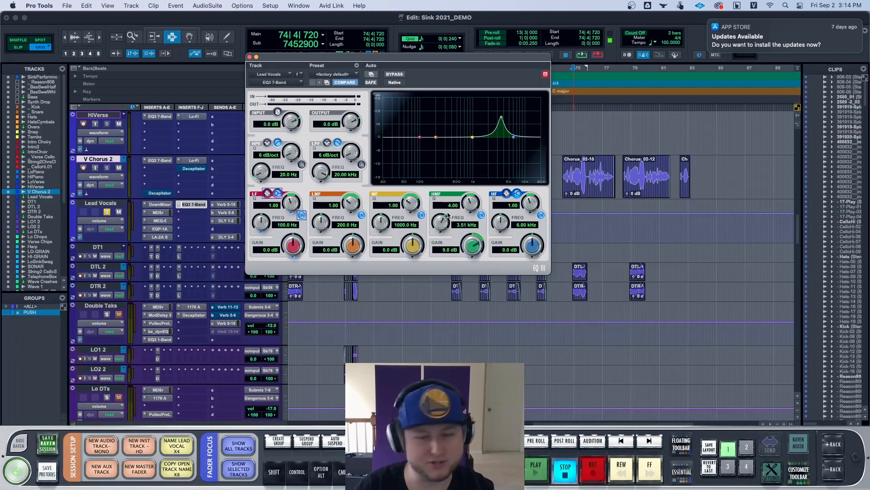
# - Sweep the boosted HMF band during playback and settle its frequency at 3.43 kHz
pyautogui.press('space')
pyautogui.moveTo(445, 223); pyautogui.dragTo(444, 240)
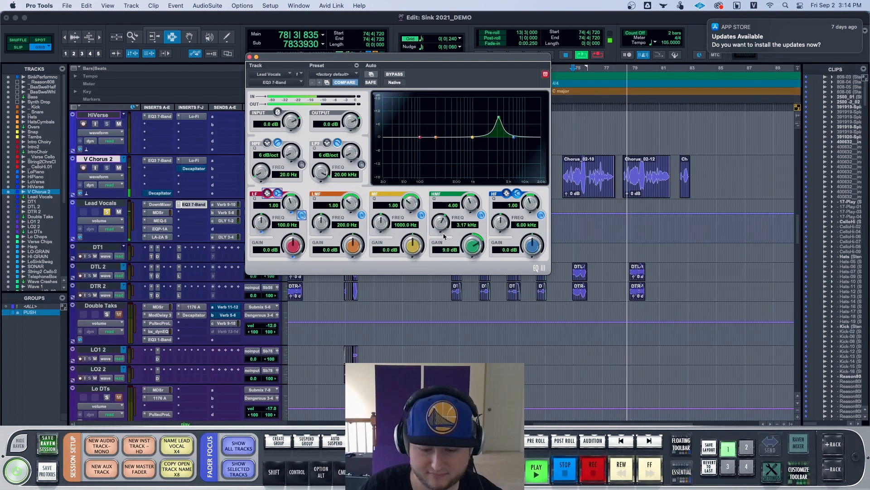
pyautogui.moveTo(443, 228); pyautogui.dragTo(440, 240)
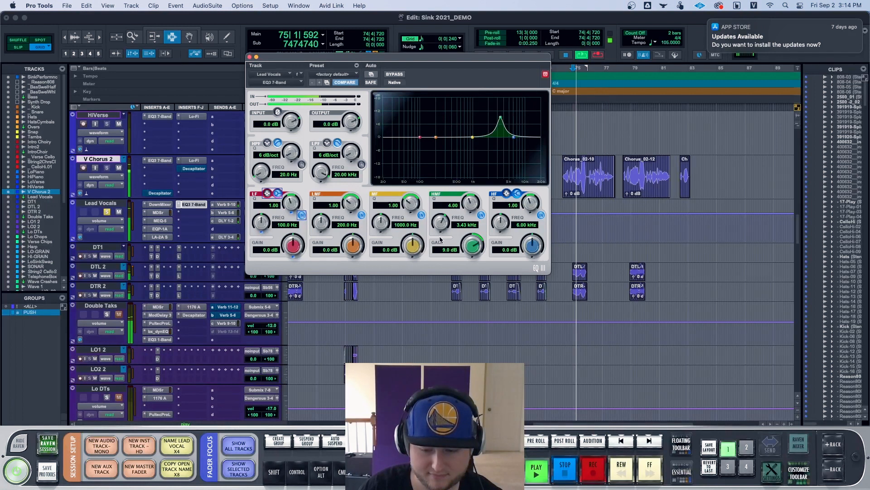
pyautogui.press('space')
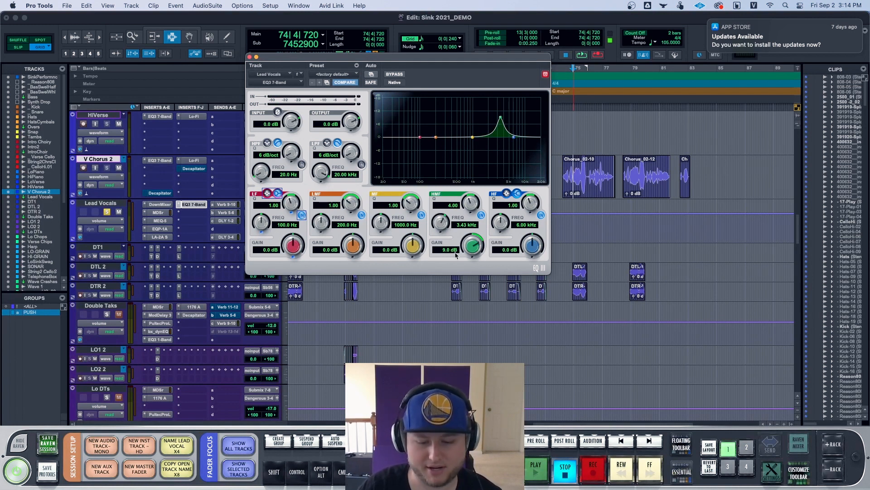
# - Set the HMF band's gain to -6 dB and play the vocals with the cut
pyautogui.click(444, 249)
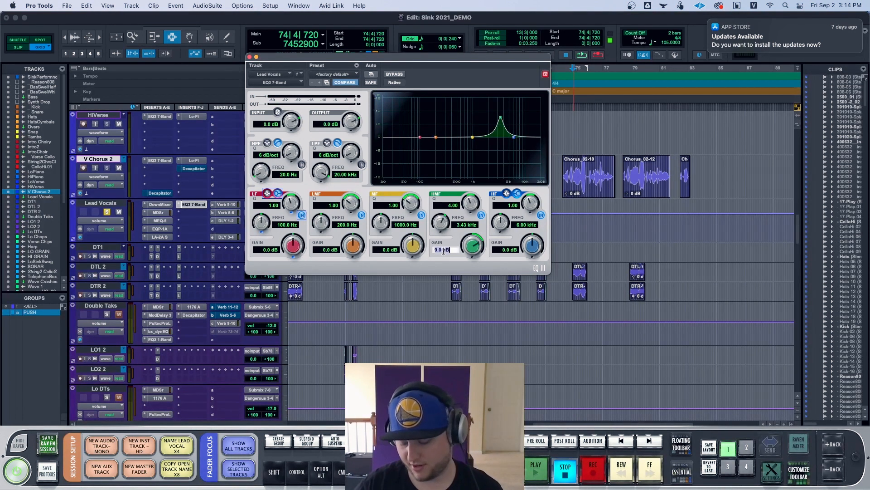
pyautogui.write('-6')
pyautogui.press('Return')
pyautogui.press('space')
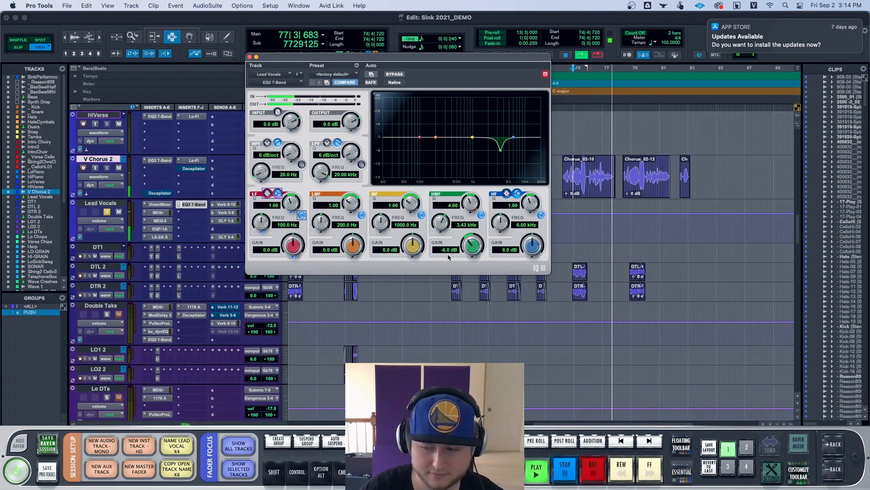
pyautogui.press('space')
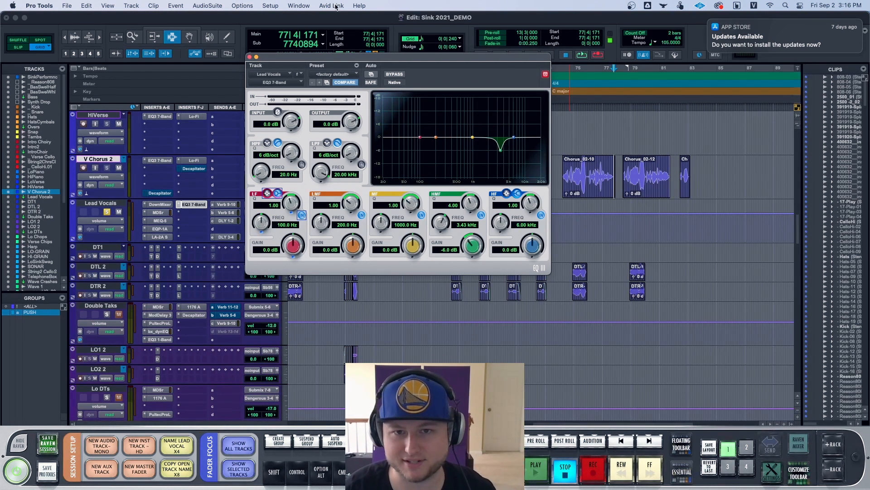
# - Insert UAD Precision Multiband (mono) directly below the EQ3 7-Band on Lead Vocals and move its window lower
pyautogui.click(194, 204)
pyautogui.click(179, 204)
pyautogui.moveTo(201, 214)
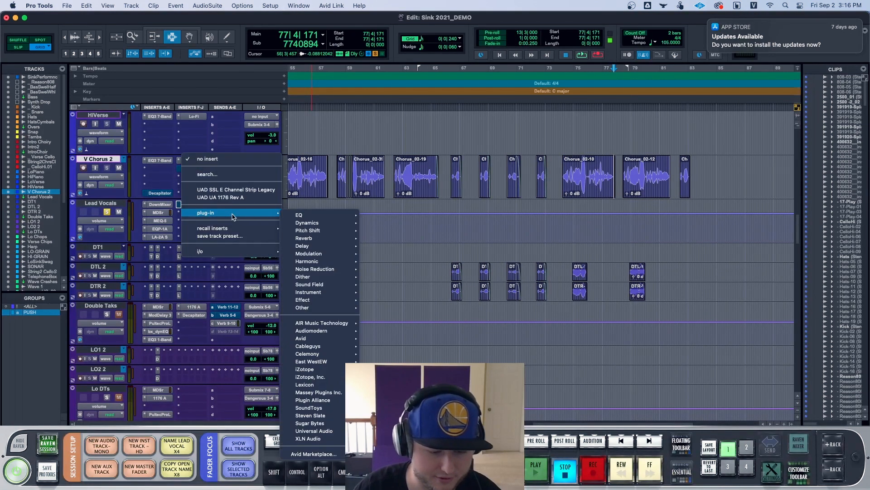
pyautogui.moveTo(357, 227)
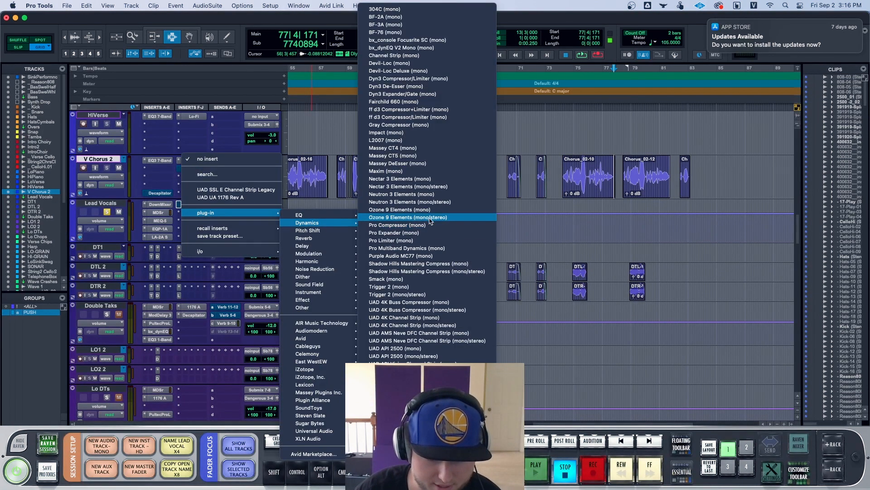
pyautogui.scroll(-10, 430, 335)
pyautogui.scroll(-6, 446, 342)
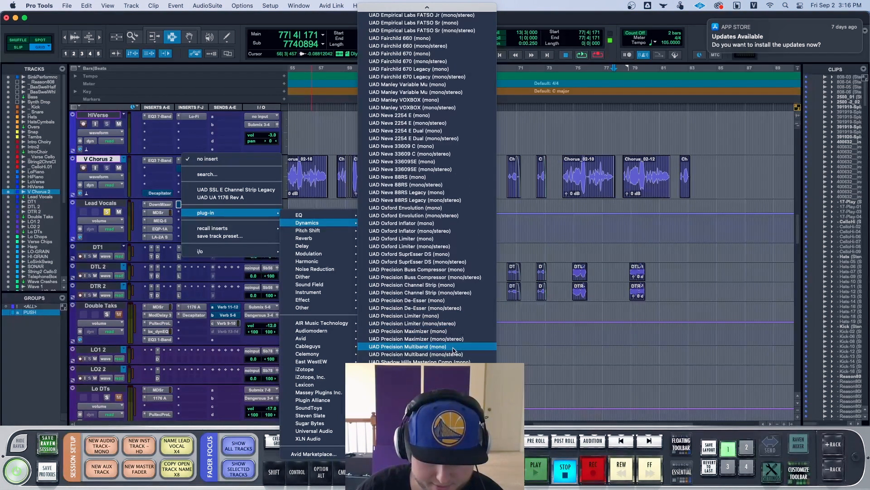
pyautogui.click(454, 347)
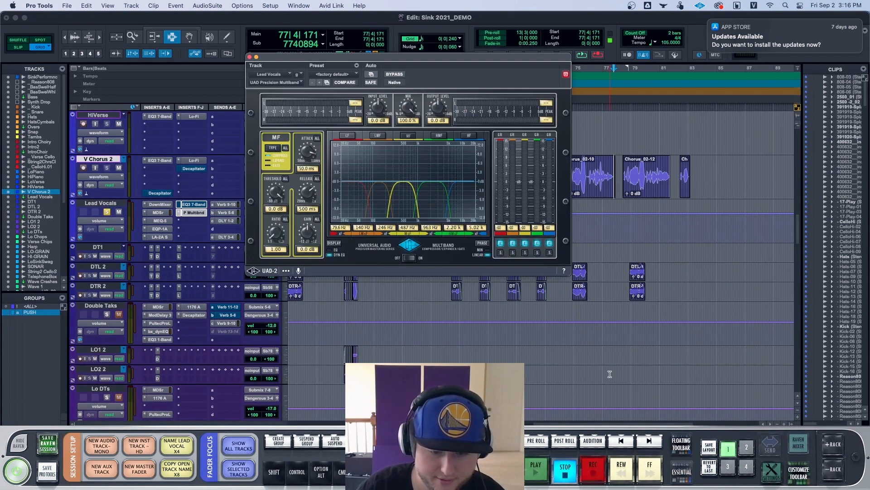
pyautogui.moveTo(449, 57); pyautogui.dragTo(481, 102)
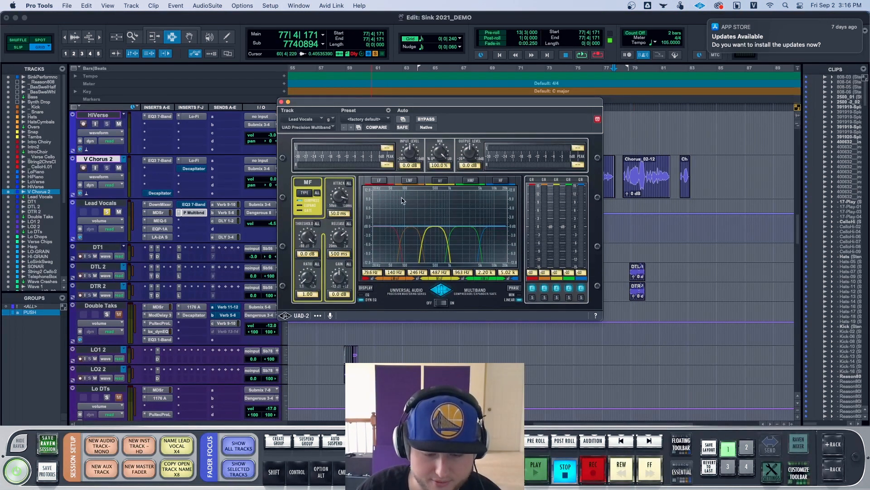
# - Set the multiband's HMF band crossovers to 3000 Hz at the low edge and 4500 Hz at the high edge
pyautogui.click(481, 260)
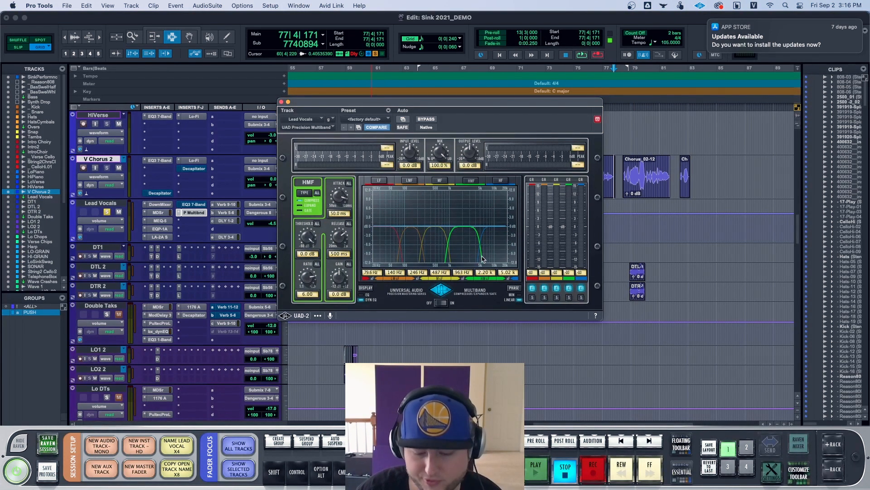
pyautogui.click(462, 272)
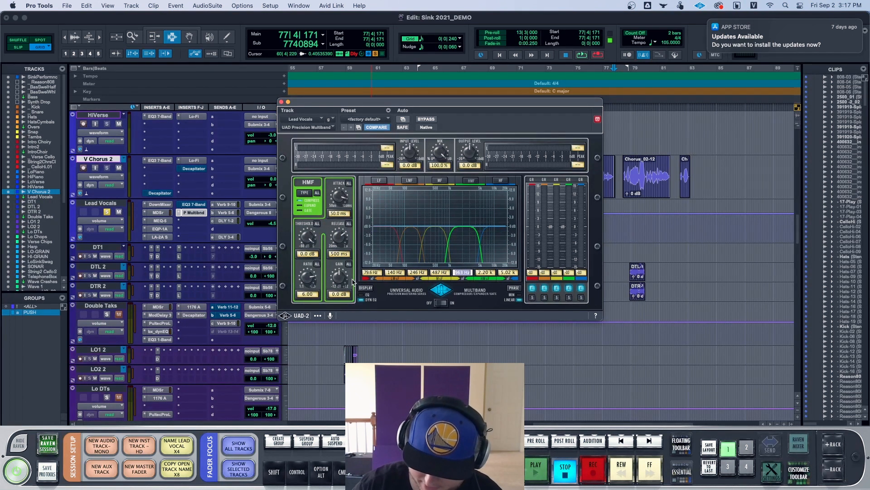
pyautogui.write('3000')
pyautogui.press('Return')
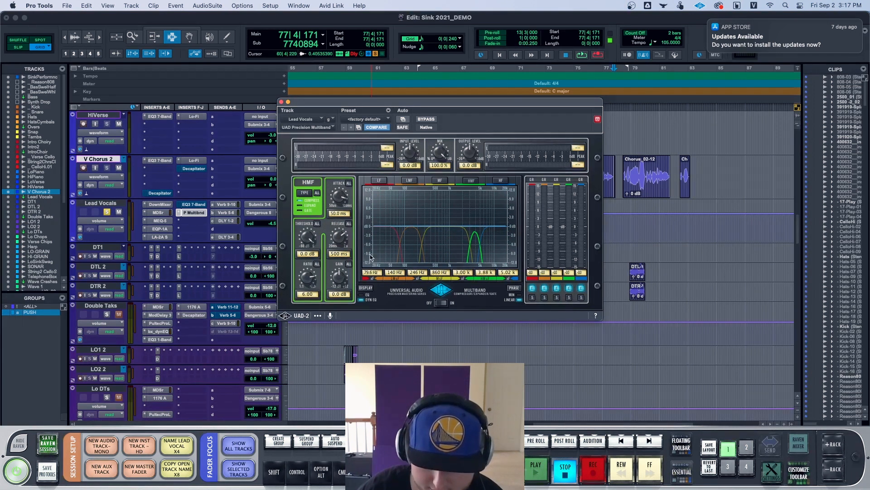
pyautogui.click(485, 271)
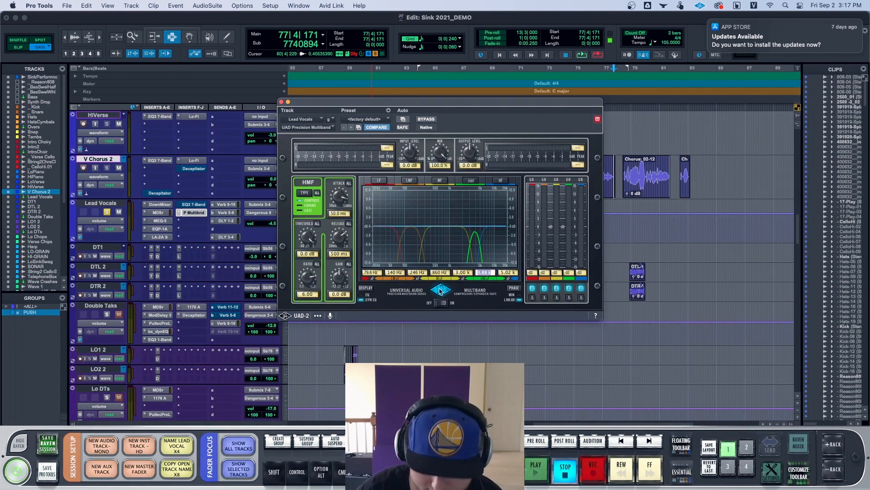
pyautogui.write('4500')
pyautogui.press('Return')
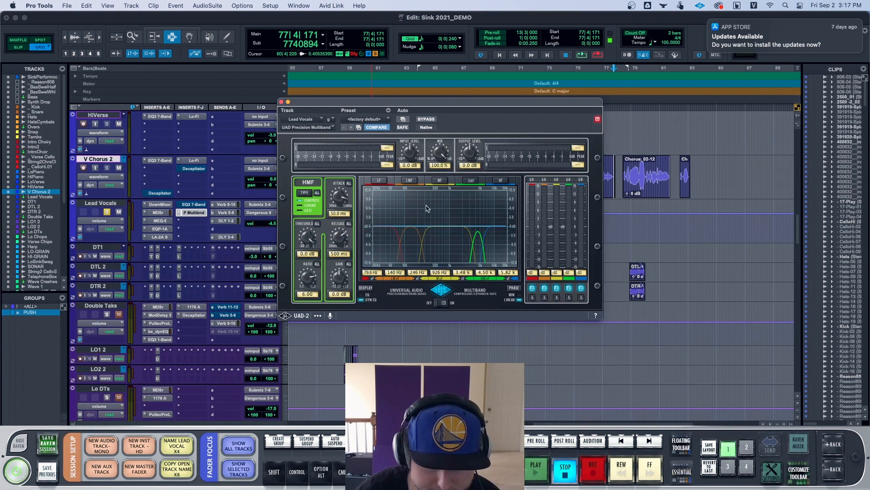
# - Solo the multiband's HMF band and play the vocals through it
pyautogui.click(569, 297)
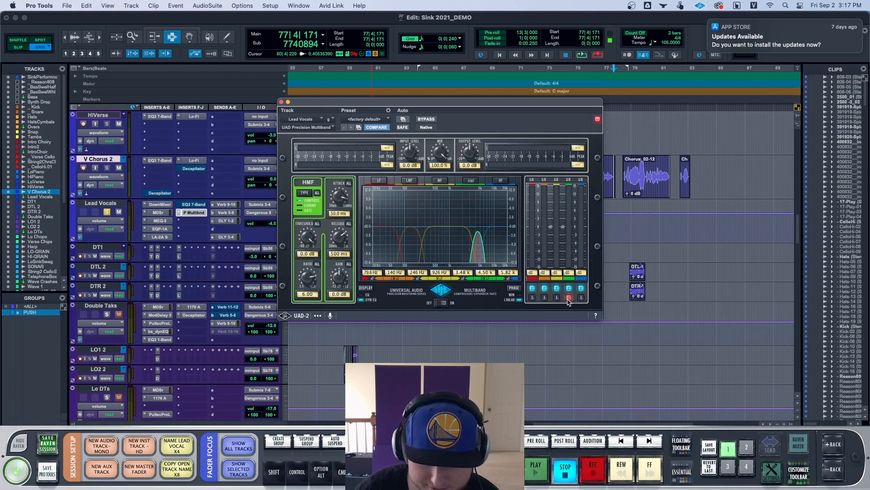
pyautogui.press('space')
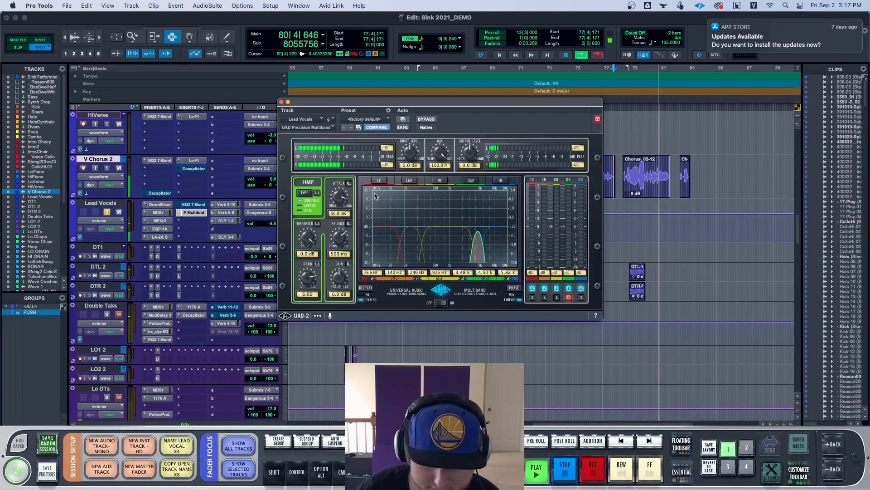
pyautogui.press('space')
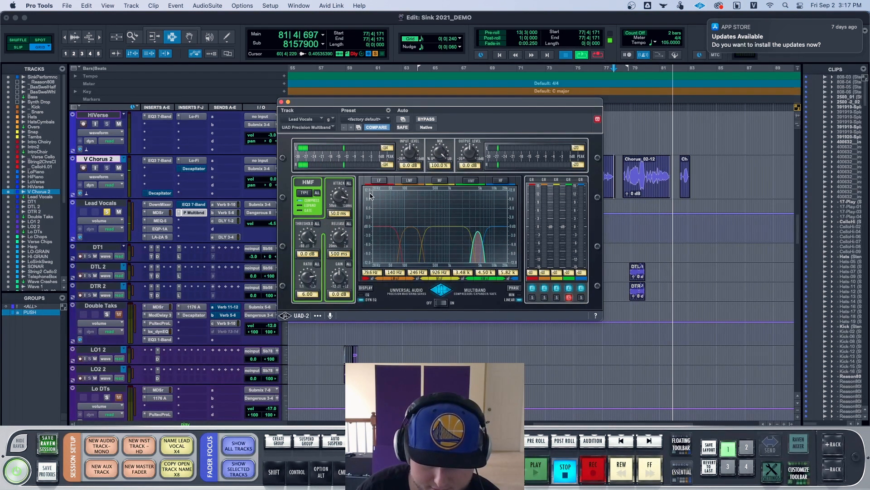
# - Set the multiband's HMF band attack to 12 ms and its release to 100 ms
pyautogui.click(339, 213)
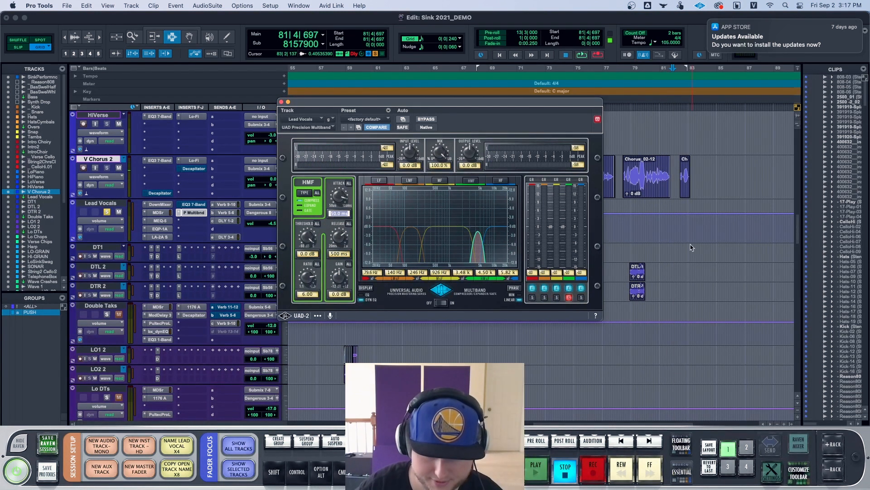
pyautogui.write('12')
pyautogui.press('Return')
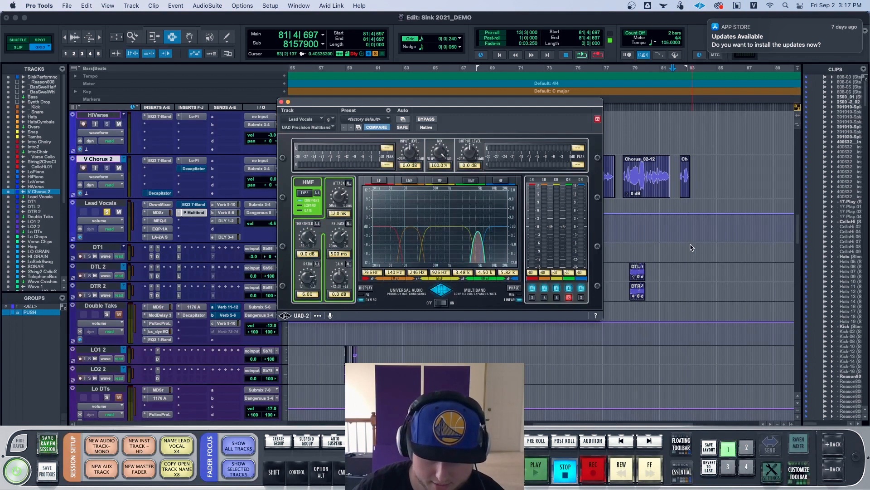
pyautogui.click(340, 254)
pyautogui.write('100')
pyautogui.press('Return')
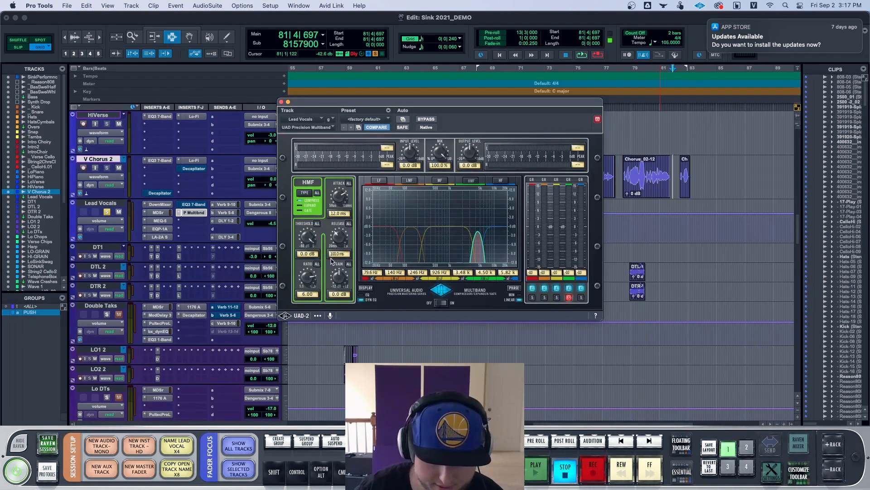
# - Set the HMF band's release to 50 ms and its attack to 1 ms (1000 µs)
pyautogui.click(334, 254)
pyautogui.write('50')
pyautogui.press('Return')
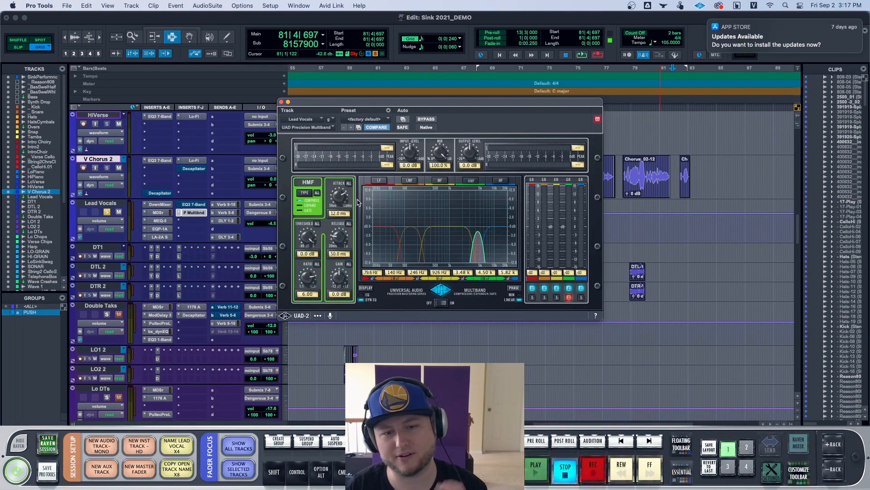
pyautogui.click(343, 214)
pyautogui.write('1')
pyautogui.press('Return')
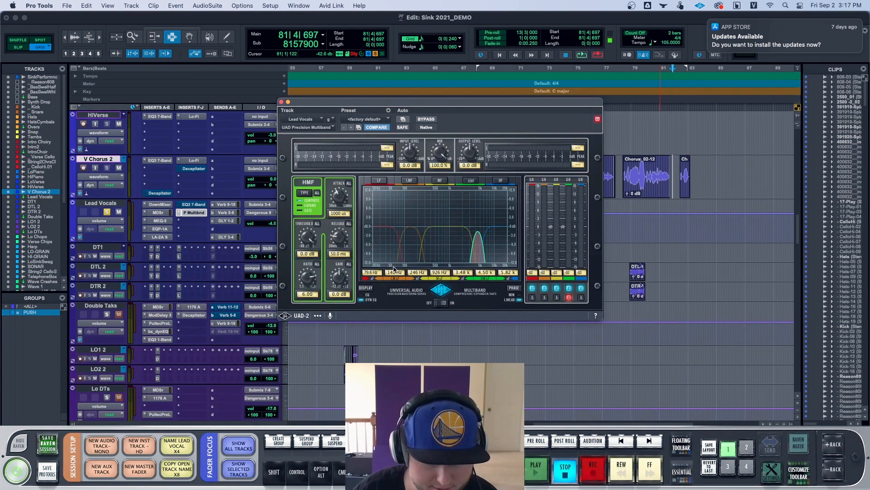
# - Set the compression ratio of the HMF band to 4
pyautogui.click(306, 295)
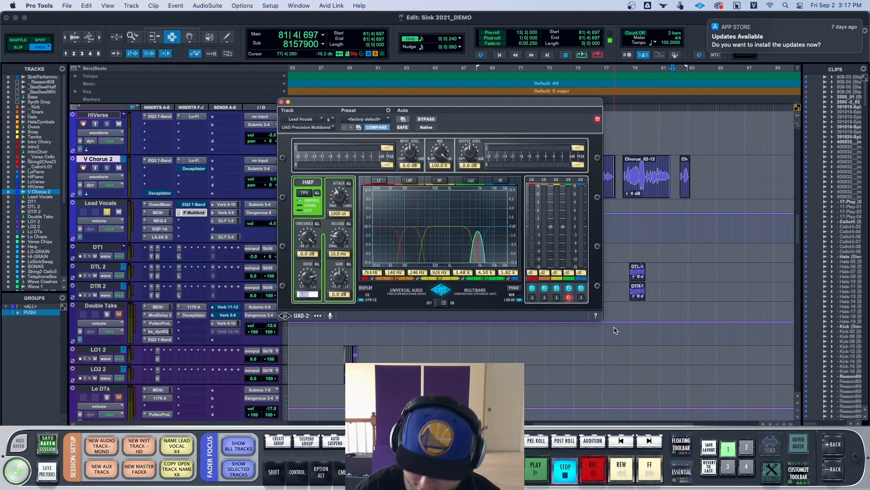
pyautogui.write('4')
pyautogui.press('Return')
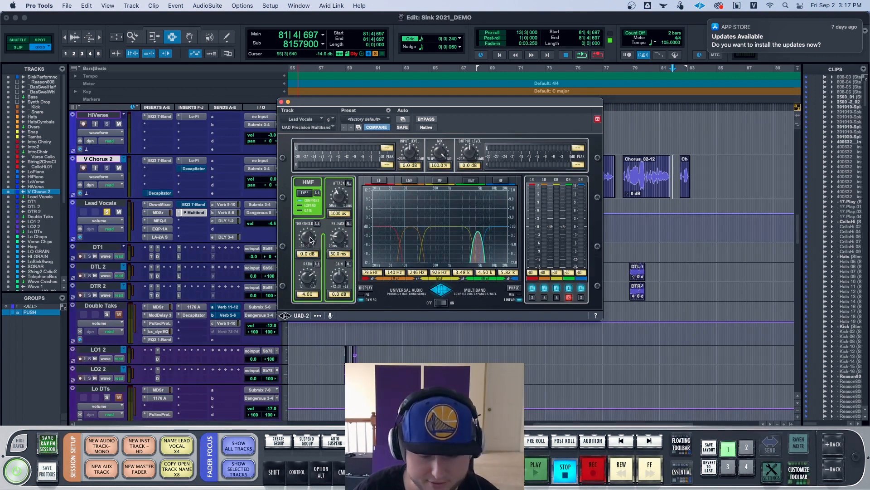
# - Lower the HMF band's threshold while playing the vocals from the start of the Chorus_02-12 clip, and settle it at -42 dB
pyautogui.moveTo(305, 240); pyautogui.dragTo(305, 259)
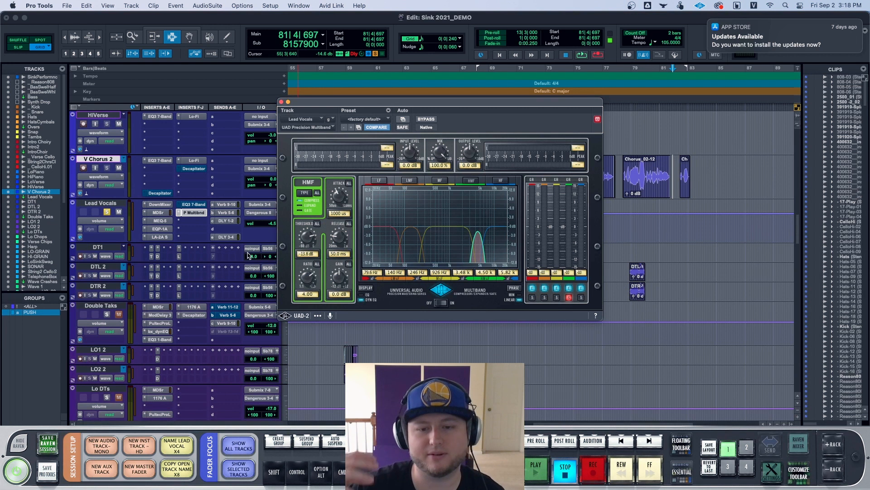
pyautogui.press('space')
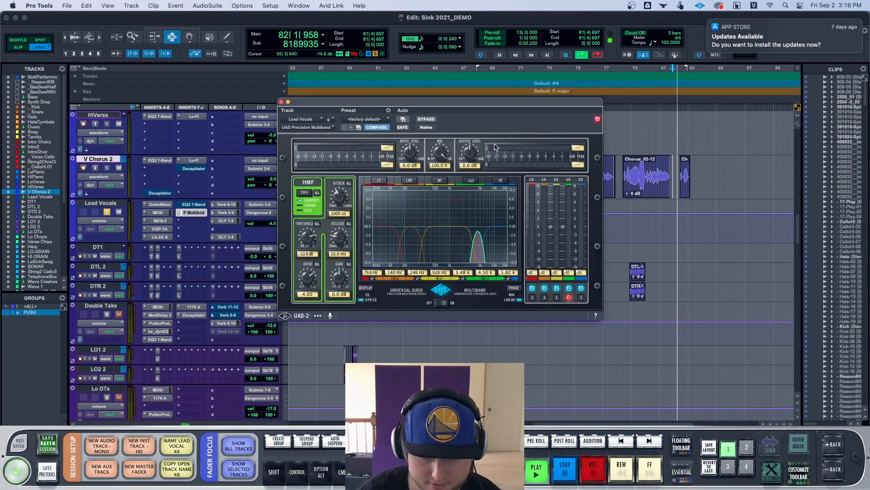
pyautogui.press('space')
pyautogui.click(621, 177)
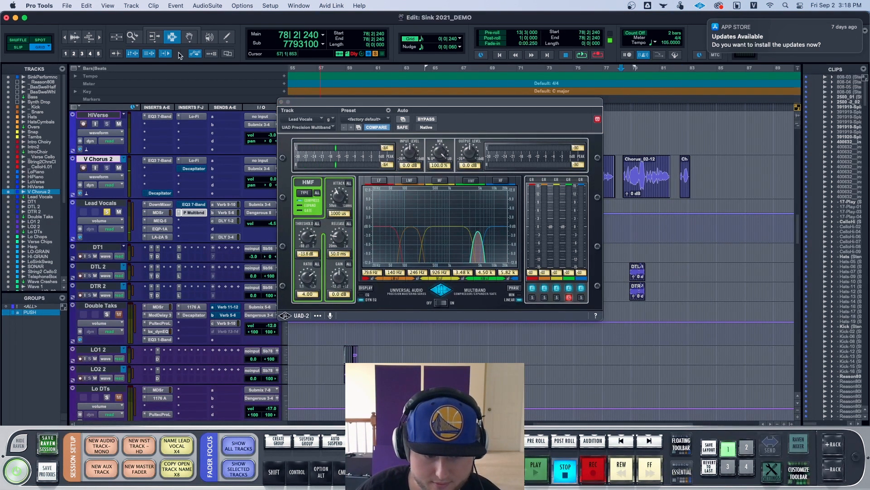
pyautogui.press('space')
pyautogui.moveTo(307, 236); pyautogui.dragTo(304, 272)
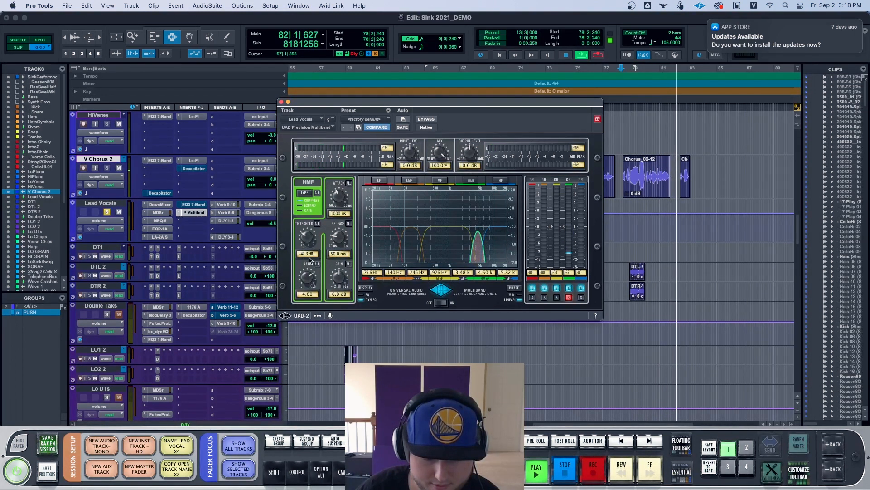
pyautogui.press('space')
pyautogui.click(303, 251)
pyautogui.write('-42')
pyautogui.press('Return')
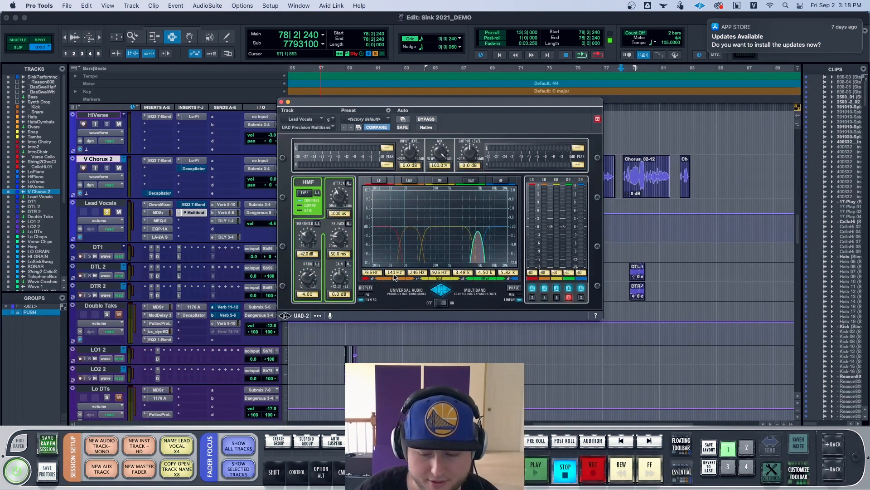
# - Play the soloed HMF band, unsolo it and play the vocals through all bands of the multiband
pyautogui.press('space')
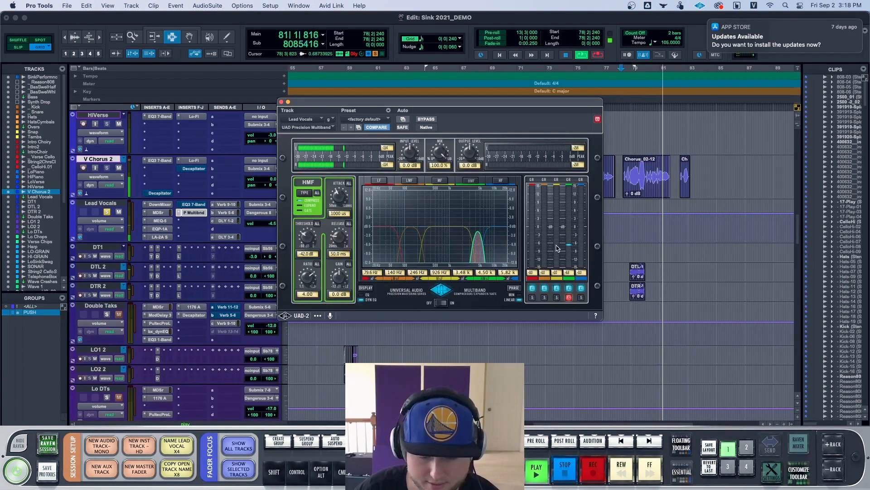
pyautogui.press('space')
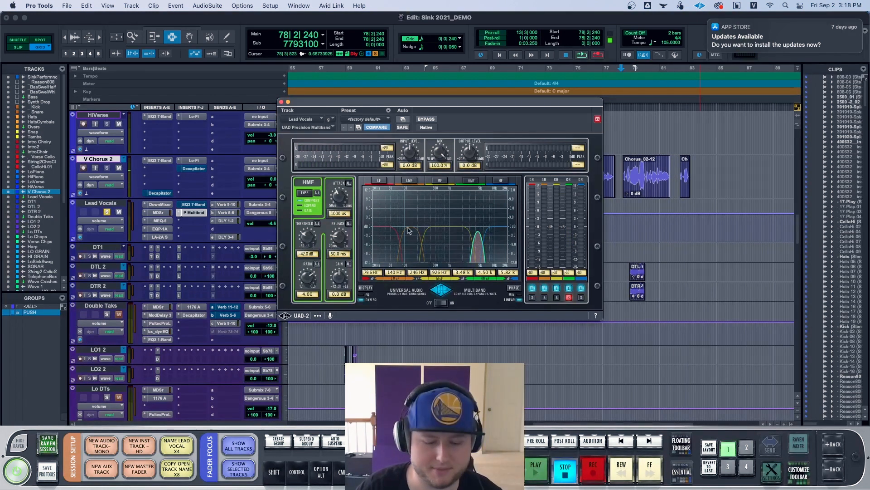
pyautogui.click(569, 297)
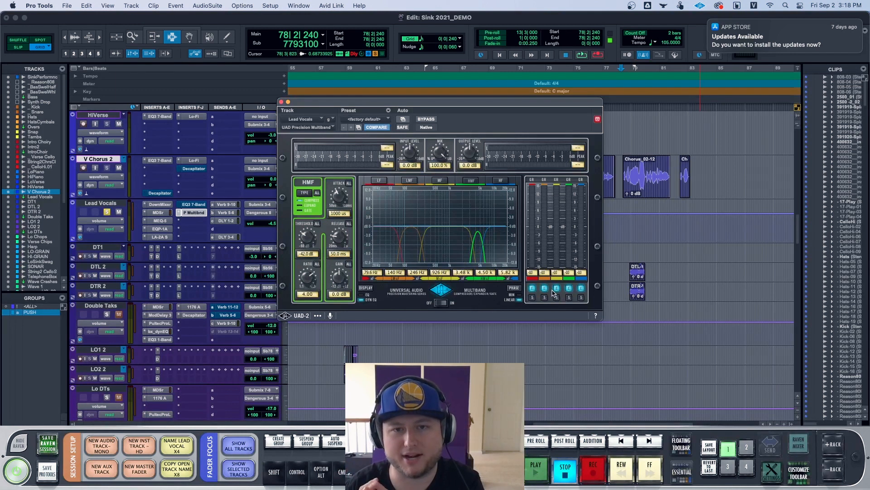
pyautogui.press('space')
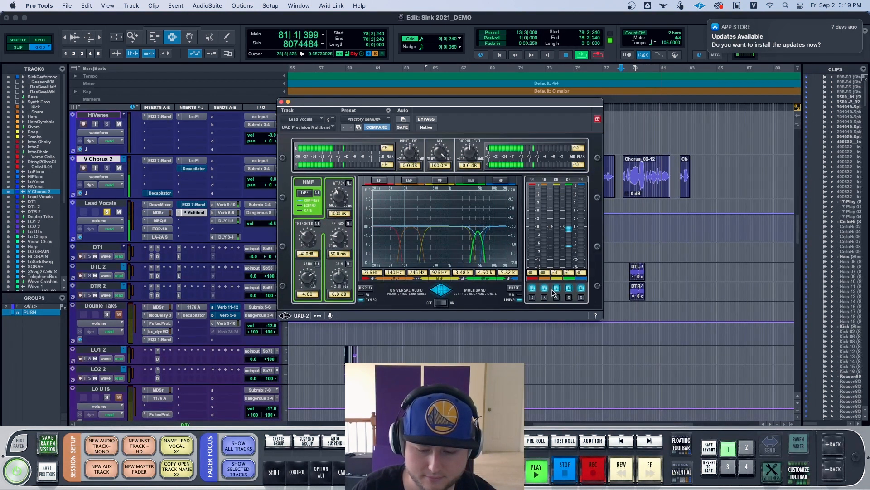
pyautogui.press('space')
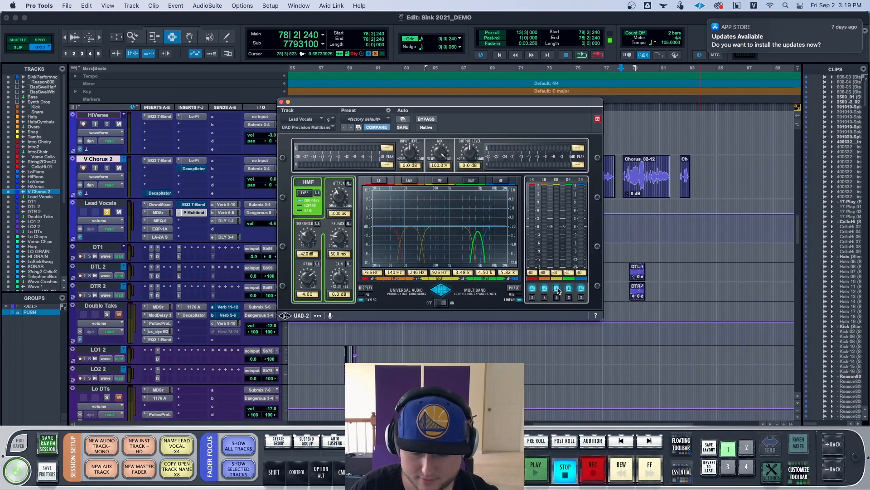
# - Compare the lead vocals with Precision Multiband bypassed and with it active by playing the same passage
pyautogui.click(429, 120)
pyautogui.press('space')
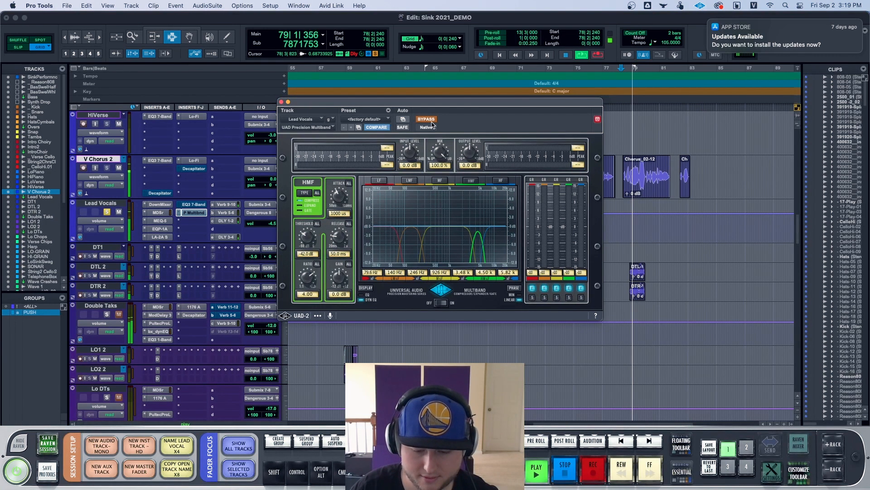
pyautogui.press('space')
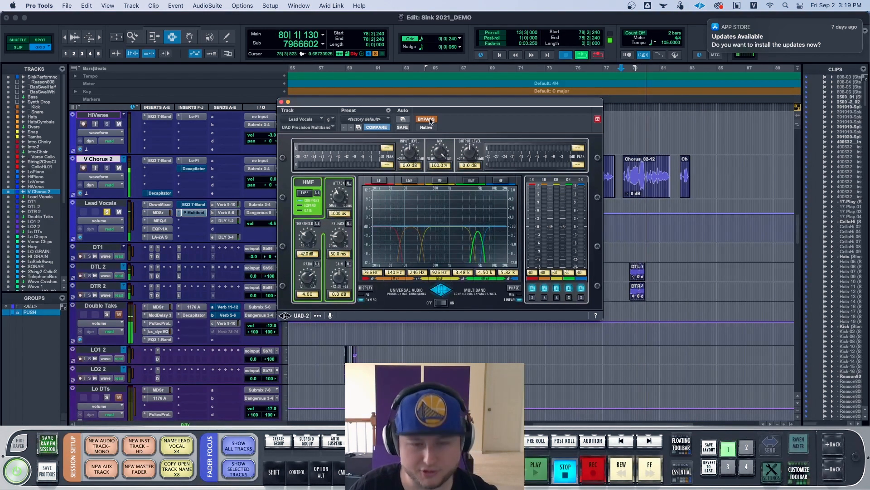
pyautogui.click(429, 120)
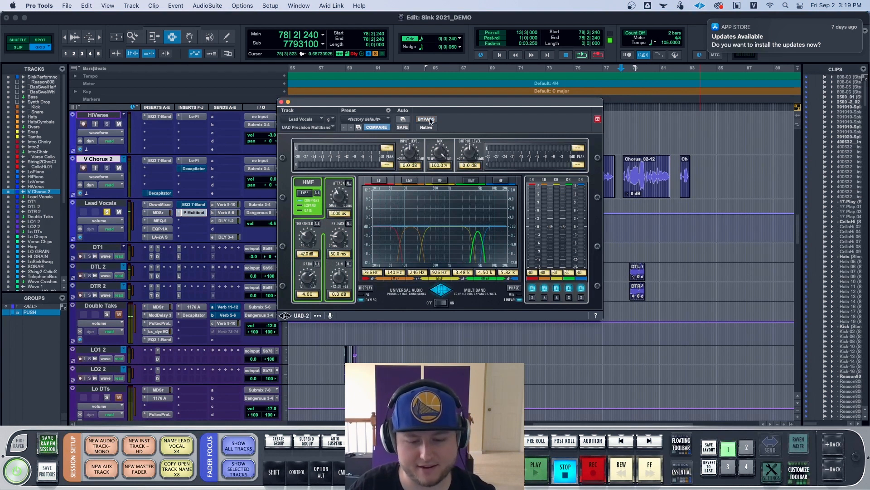
pyautogui.press('space')
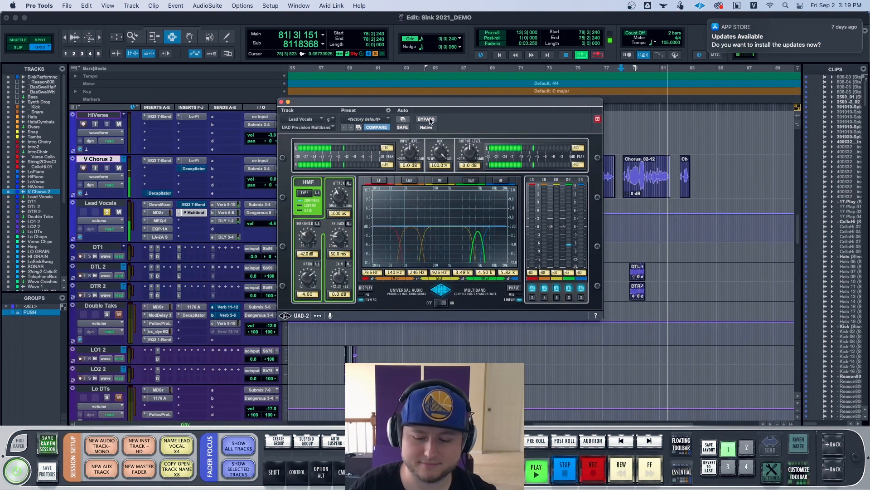
pyautogui.press('space')
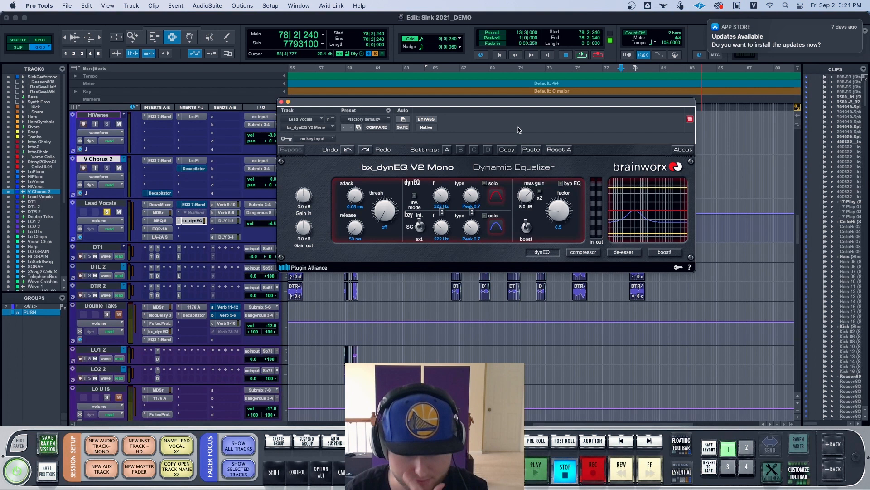
# - Move the bx_dynEQ V2 window higher and set its linked EQ and key filters to 3430 Hz with type Peak 3
pyautogui.moveTo(531, 112); pyautogui.dragTo(530, 95)
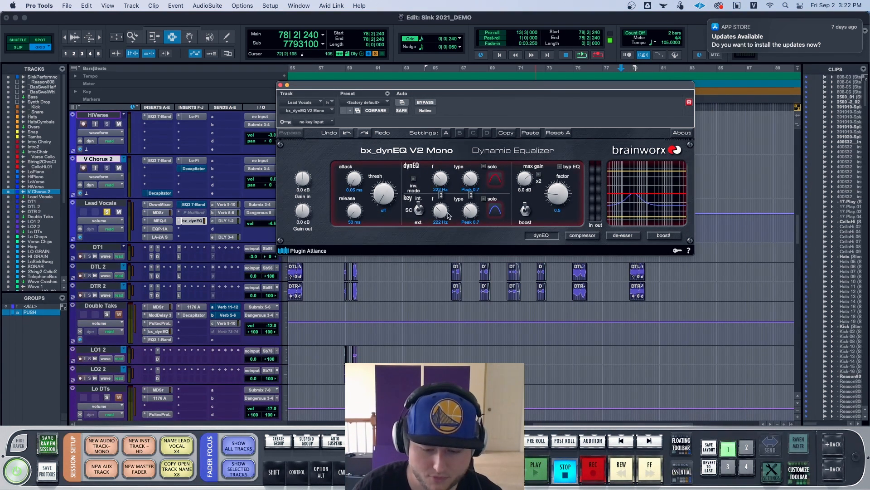
pyautogui.moveTo(439, 212)
pyautogui.mouseDown()
pyautogui.moveTo(439, 198)
pyautogui.moveTo(439, 219)
pyautogui.mouseUp()
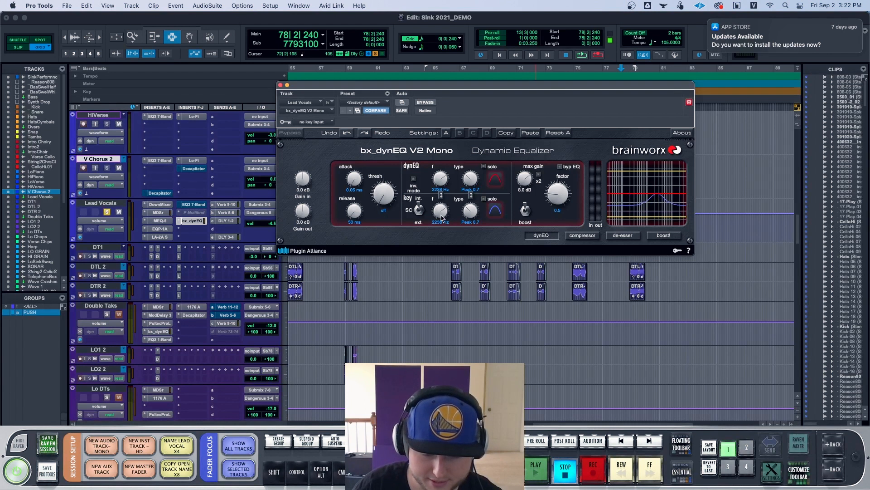
pyautogui.write('3430')
pyautogui.press('Return')
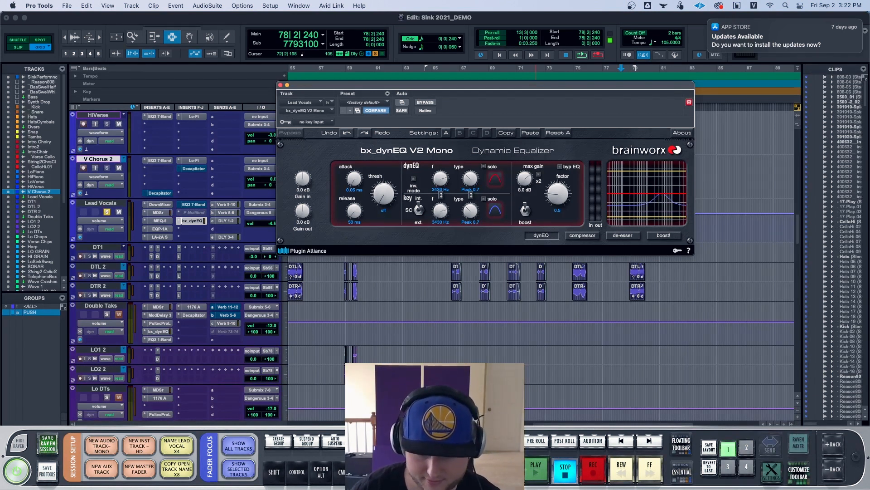
pyautogui.moveTo(475, 219); pyautogui.dragTo(478, 205)
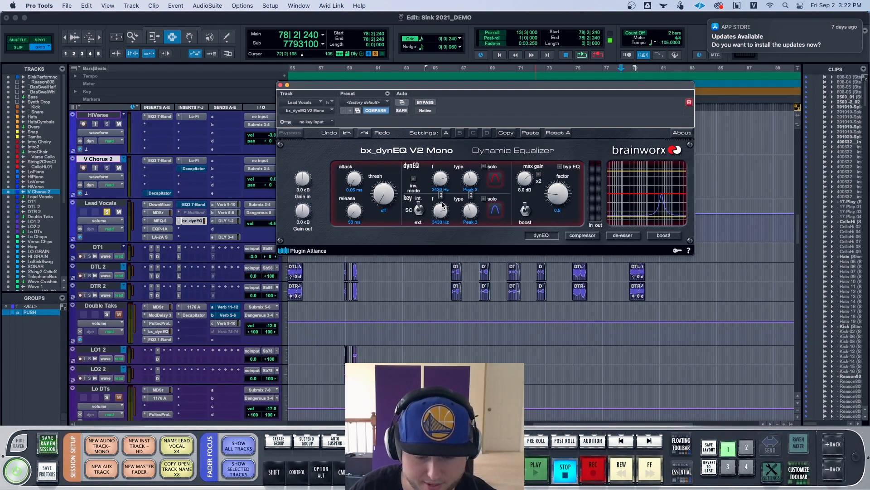
# - Play the vocals with the dynamic EQ's key filter soloed and set the attack to 1 ms
pyautogui.press('space')
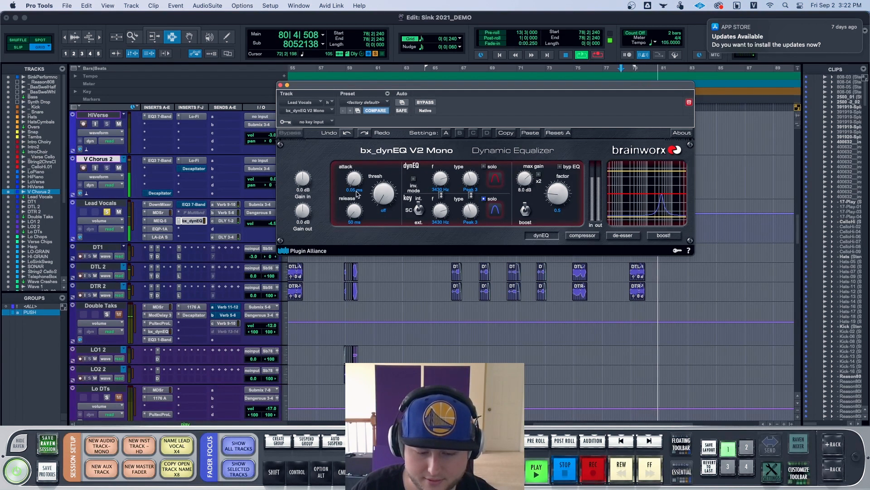
pyautogui.press('space')
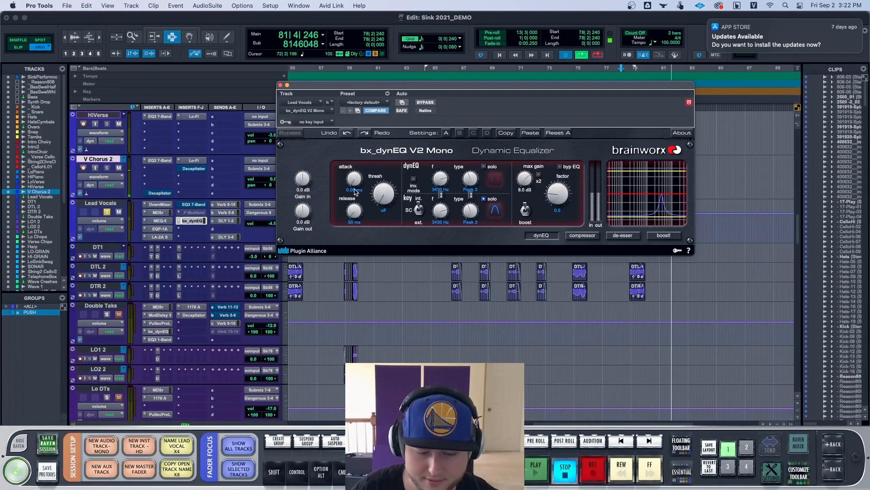
pyautogui.click(354, 190)
pyautogui.write('1')
pyautogui.press('Return')
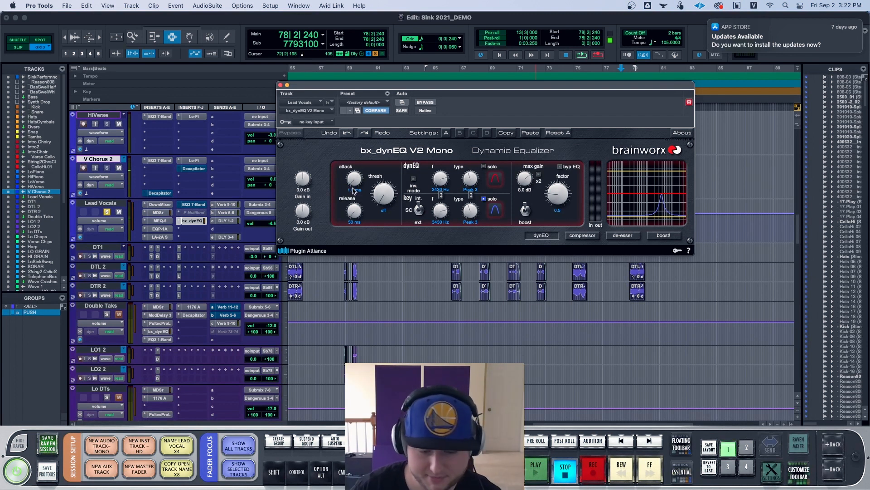
# - Set the dynamic EQ's threshold to -42 dB
pyautogui.moveTo(396, 195); pyautogui.dragTo(392, 201)
pyautogui.click(385, 210)
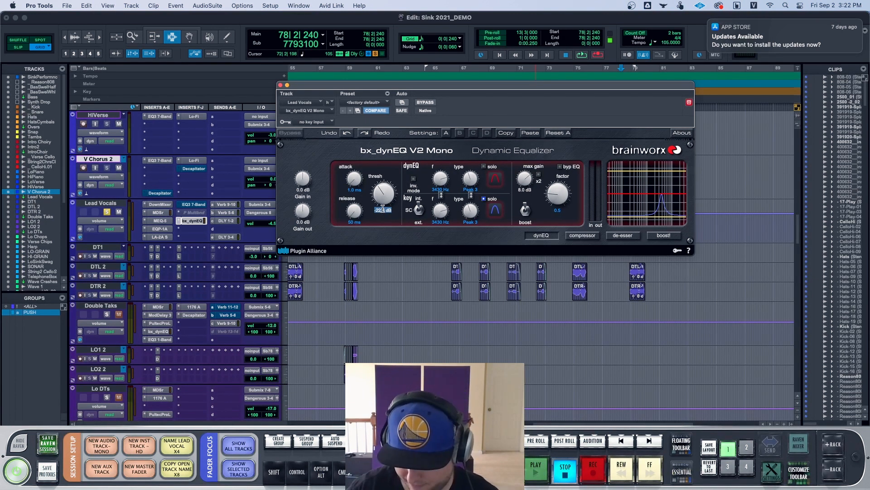
pyautogui.write('-42')
pyautogui.press('Return')
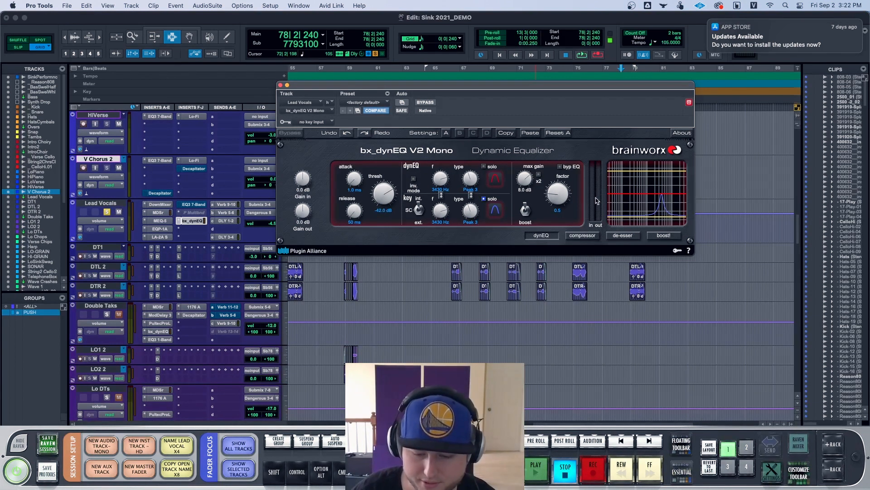
# - Switch the dynamic EQ from boost to cut with a maximum gain of 6 dB and play the vocals through it
pyautogui.click(525, 210)
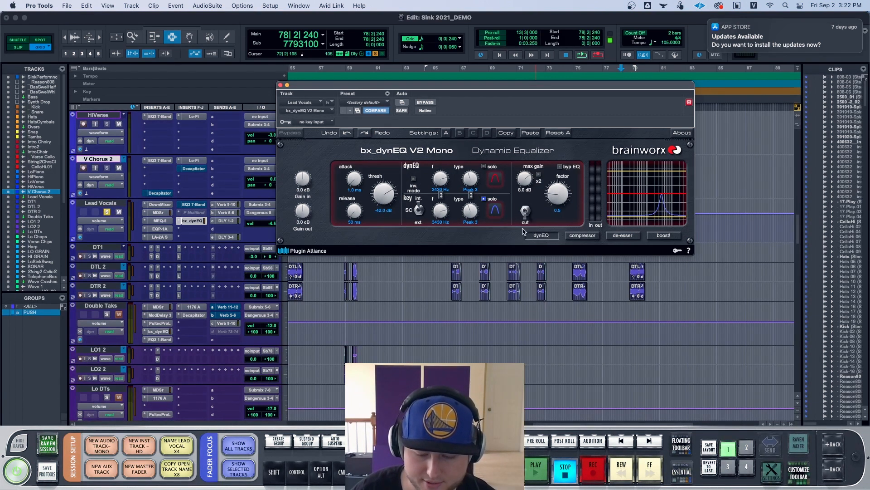
pyautogui.moveTo(525, 182)
pyautogui.mouseDown()
pyautogui.moveTo(525, 171)
pyautogui.moveTo(523, 207)
pyautogui.moveTo(524, 191)
pyautogui.mouseUp()
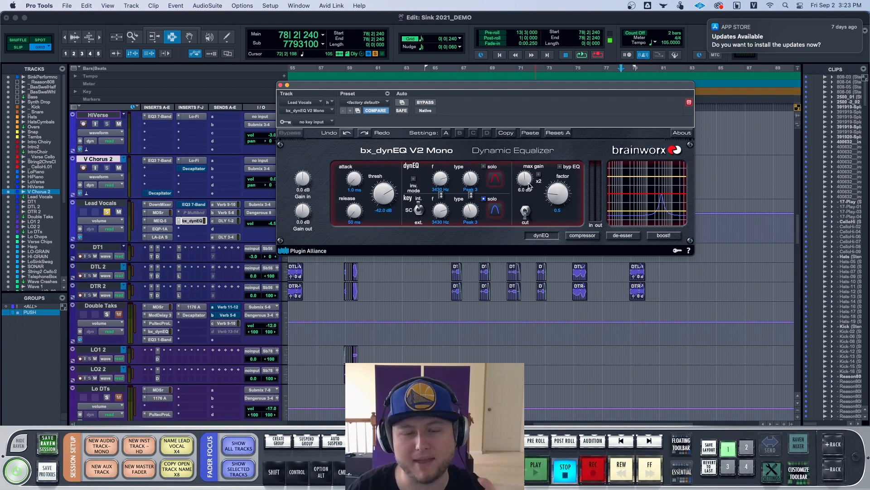
pyautogui.moveTo(562, 196)
pyautogui.mouseDown()
pyautogui.moveTo(561, 211)
pyautogui.moveTo(574, 173)
pyautogui.moveTo(564, 212)
pyautogui.moveTo(569, 190)
pyautogui.moveTo(566, 202)
pyautogui.mouseUp()
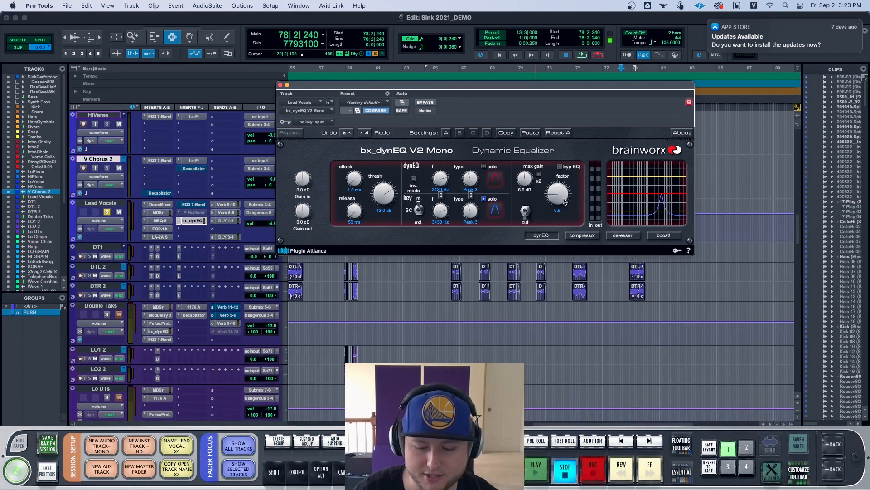
pyautogui.press('space')
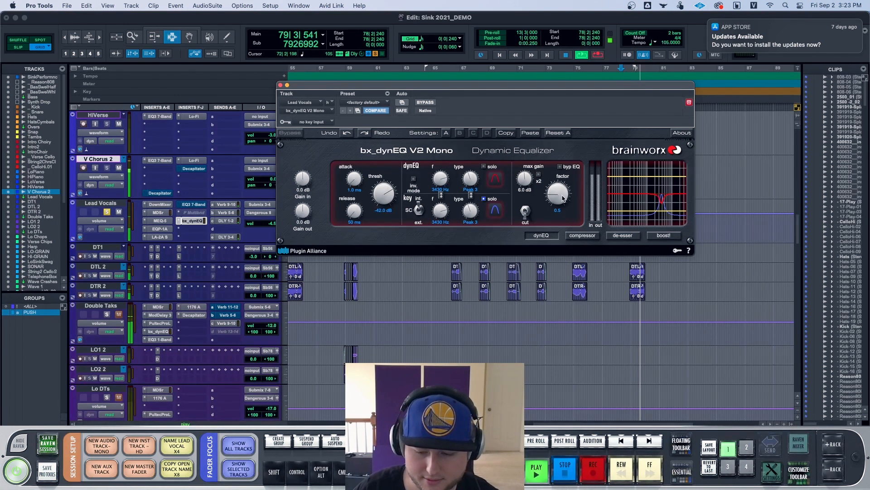
# - Replay the soloed lead vocals from the same start point through the dynamic EQ's cut, and stop playback
pyautogui.press('space')
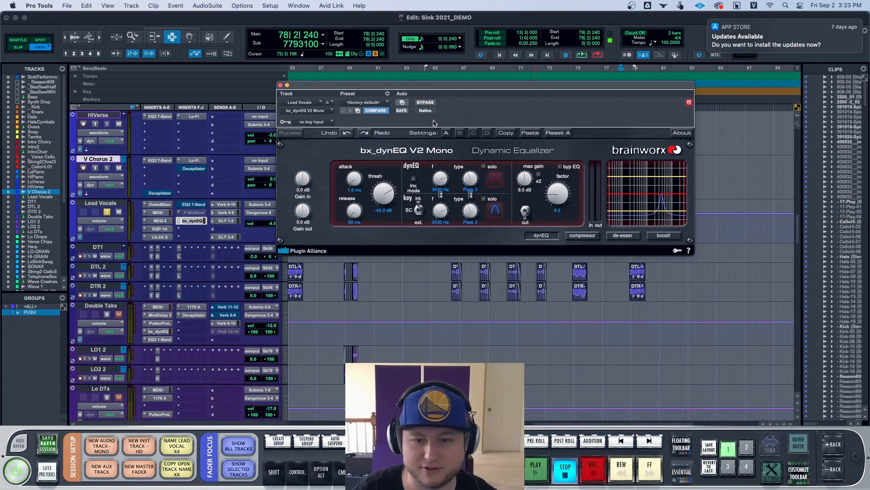
pyautogui.press('space')
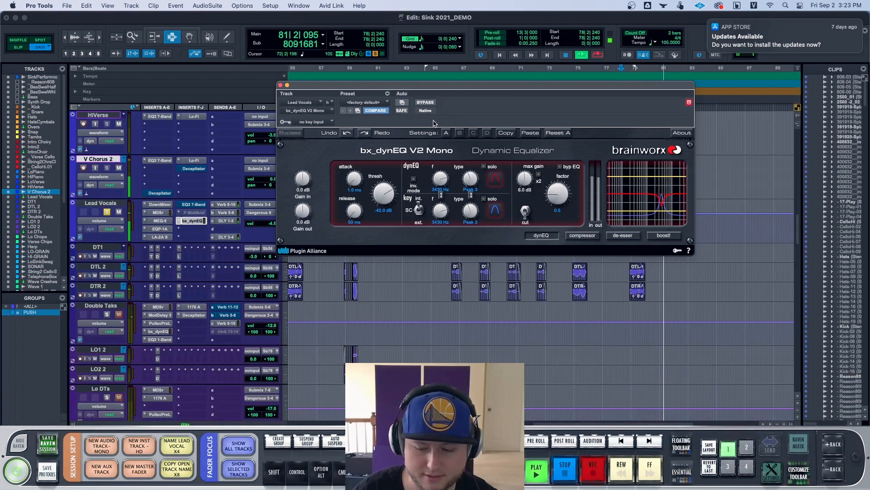
pyautogui.press('space')
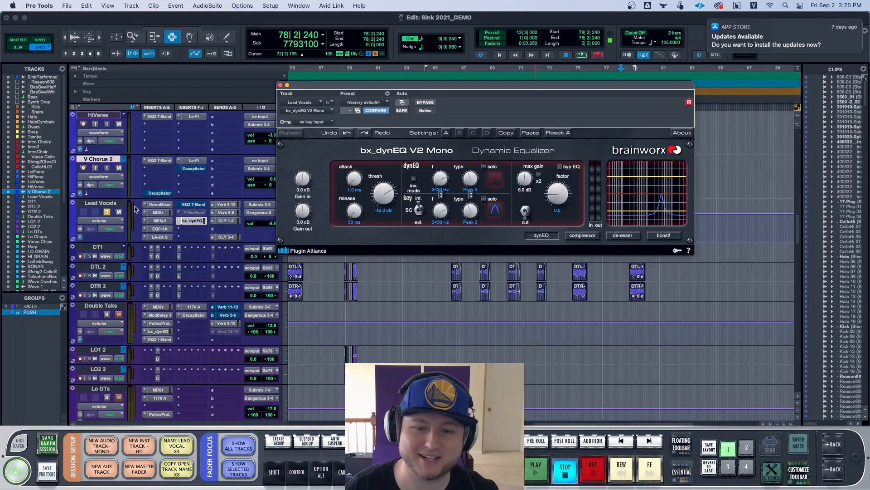
# - Unsolo the Lead Vocals track and play the passage in the full mix with the dynamic EQ active
pyautogui.click(108, 212)
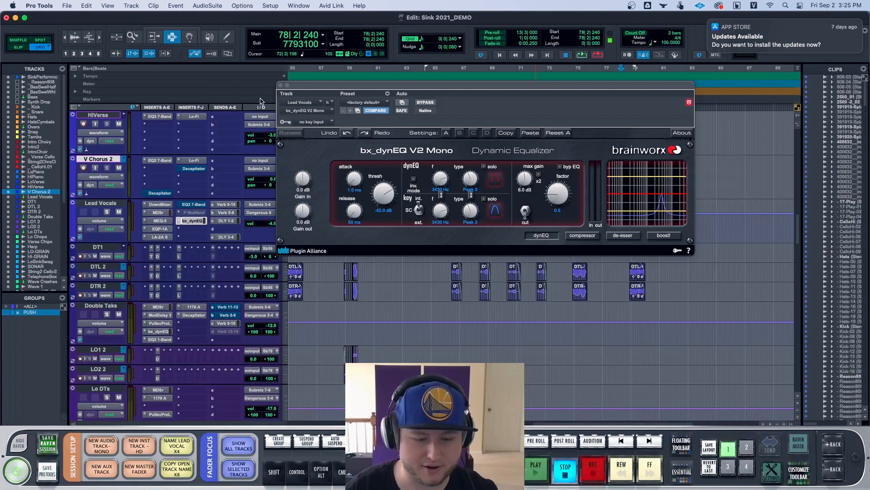
pyautogui.press('space')
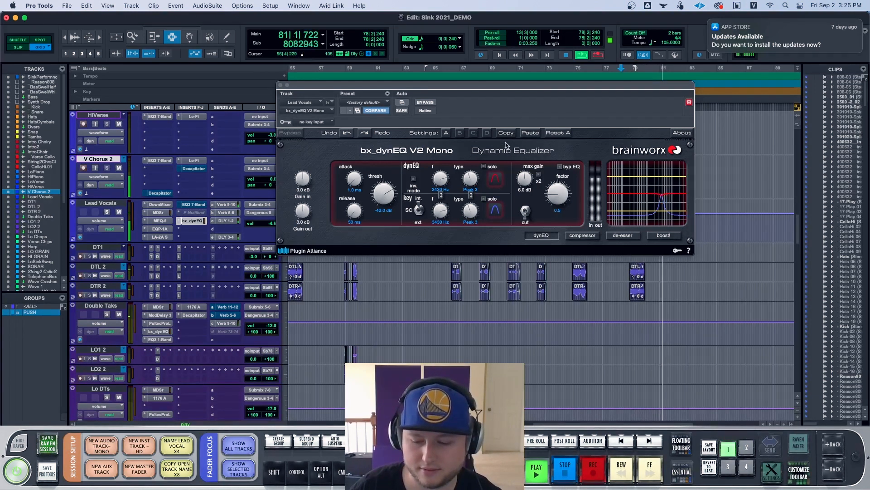
pyautogui.press('space')
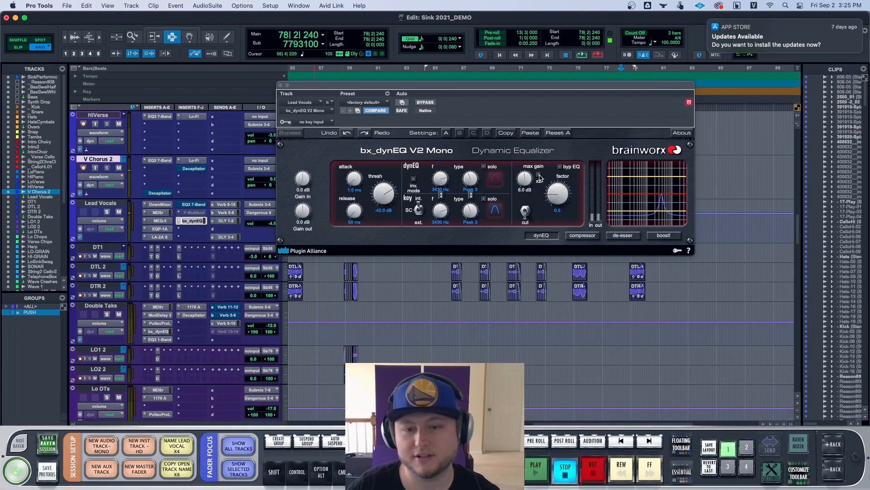
# - Set the dynamic EQ's factor to 0.3 and play the vocals in the full mix
pyautogui.moveTo(551, 190); pyautogui.dragTo(553, 202)
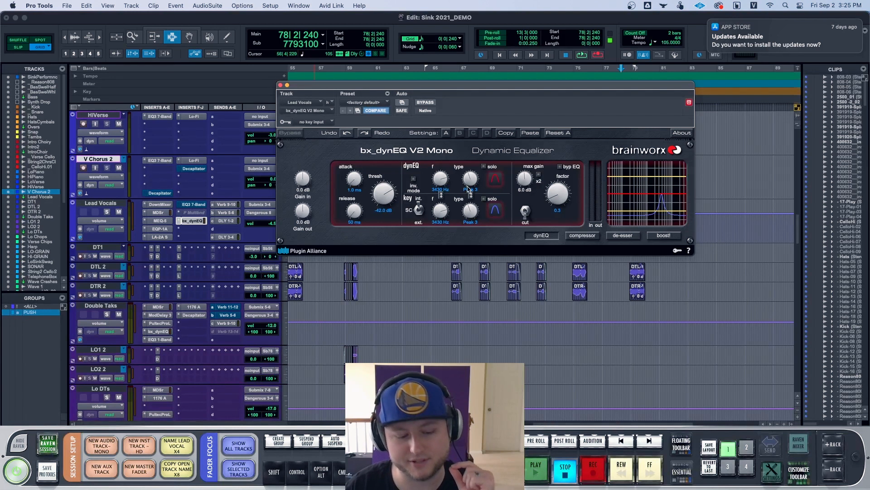
pyautogui.moveTo(272, 223); pyautogui.dragTo(274, 221)
pyautogui.press('space')
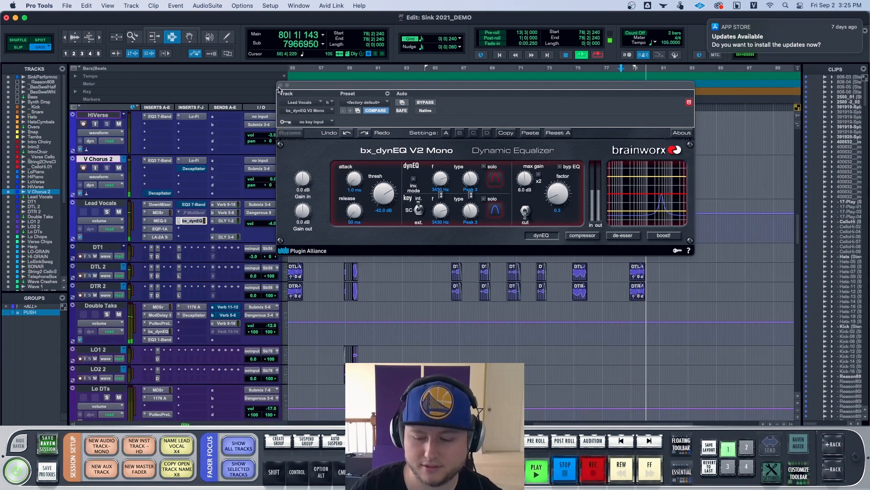
# - Close and reopen the Lead Vocals bx_dynEQ V2 window while the mix plays, and stop playback
pyautogui.moveTo(279, 88); pyautogui.dragTo(280, 88)
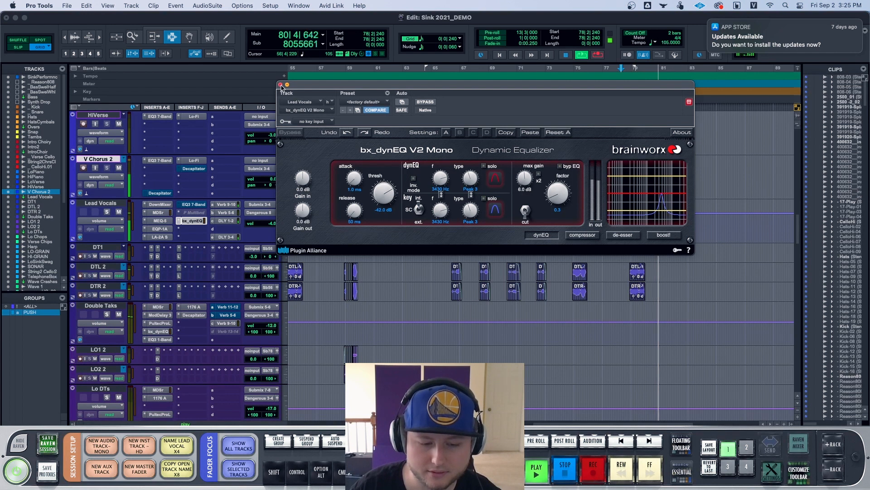
pyautogui.click(280, 85)
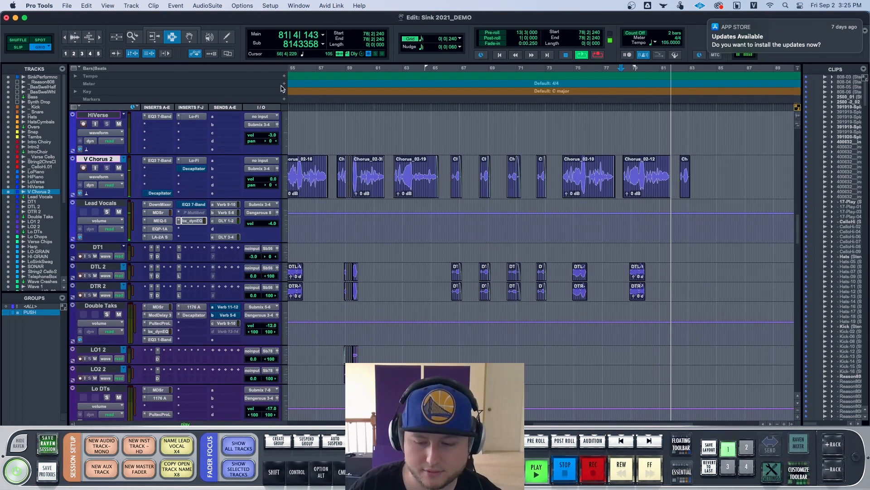
pyautogui.click(195, 220)
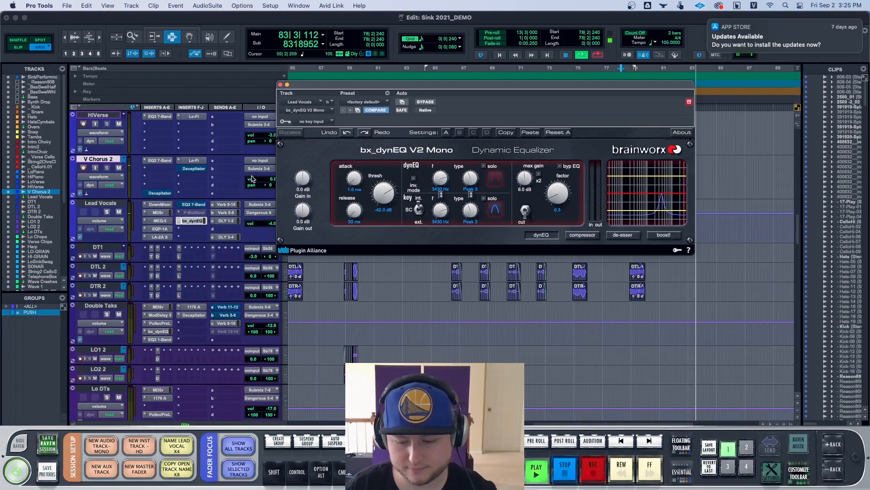
pyautogui.press('space')
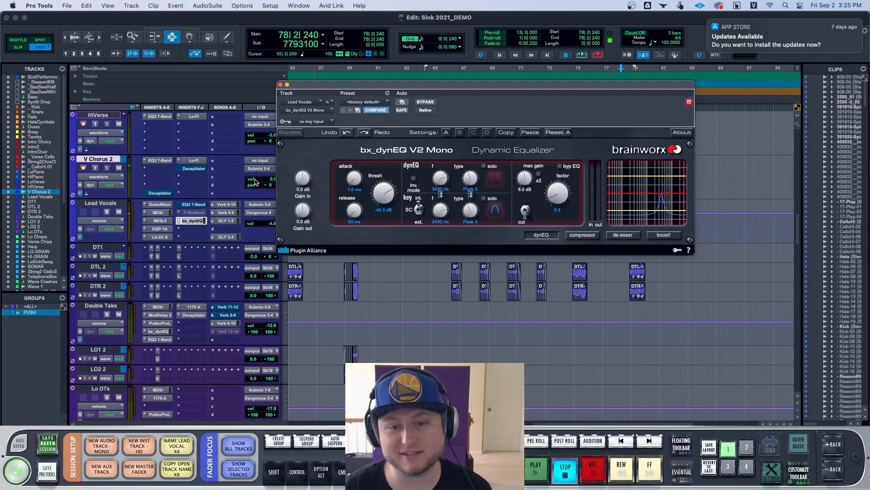